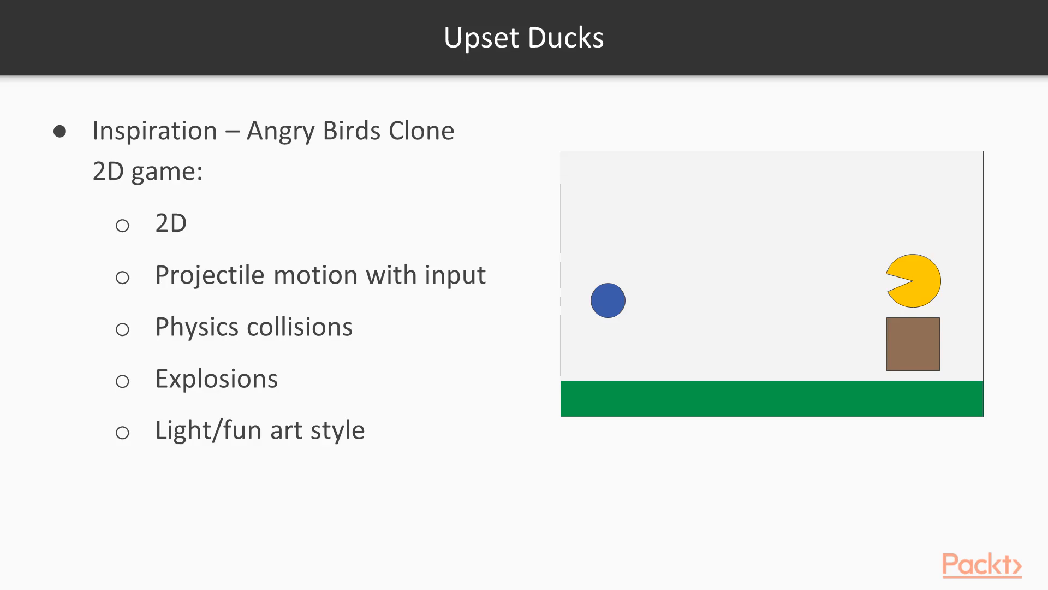
{"action": "key", "text": "Right"}
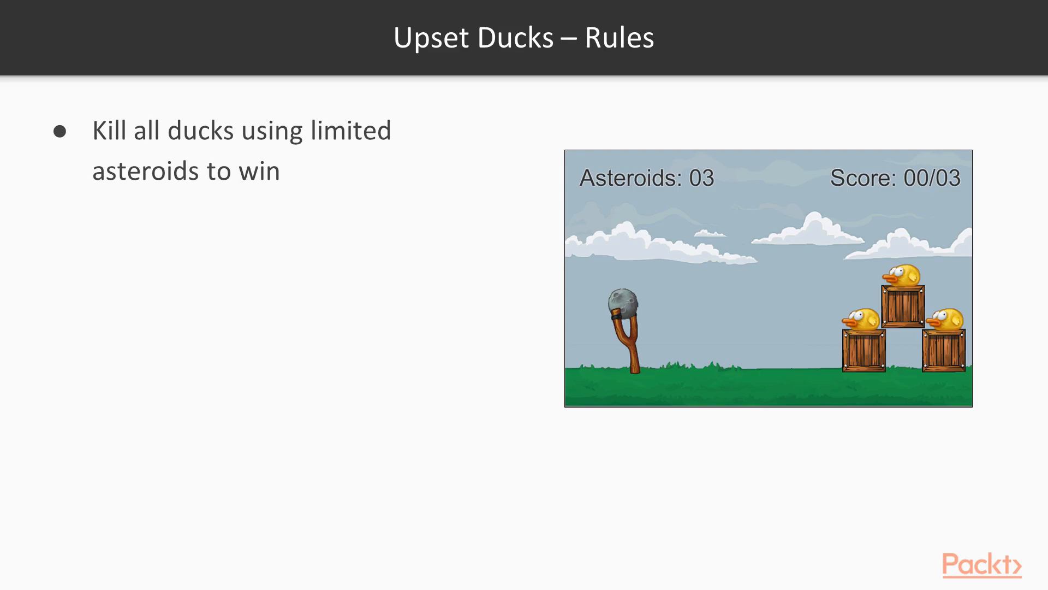
{"action": "key", "text": "Right"}
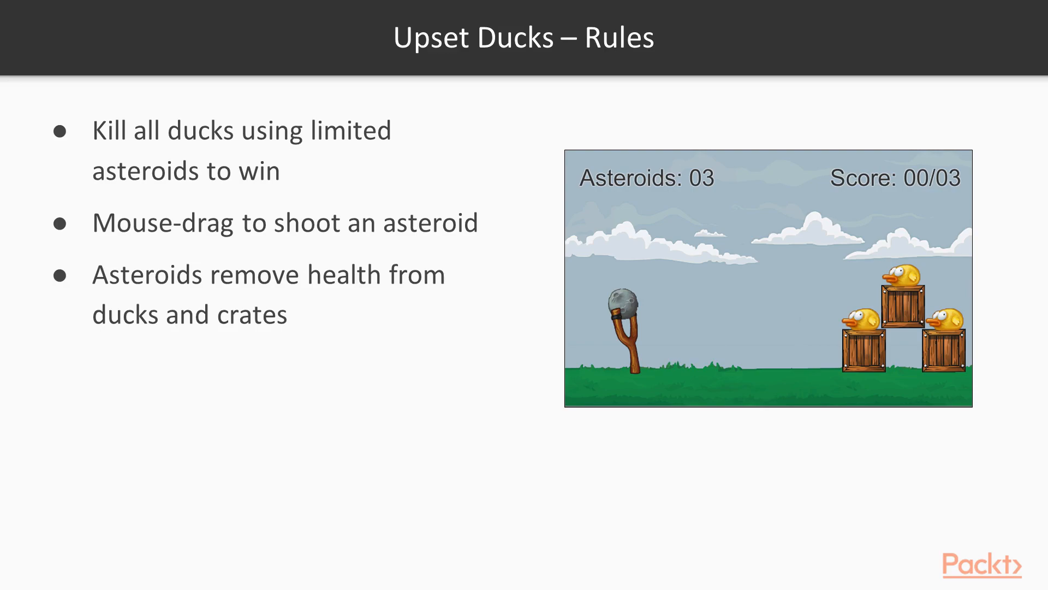
{"action": "key", "text": "Right"}
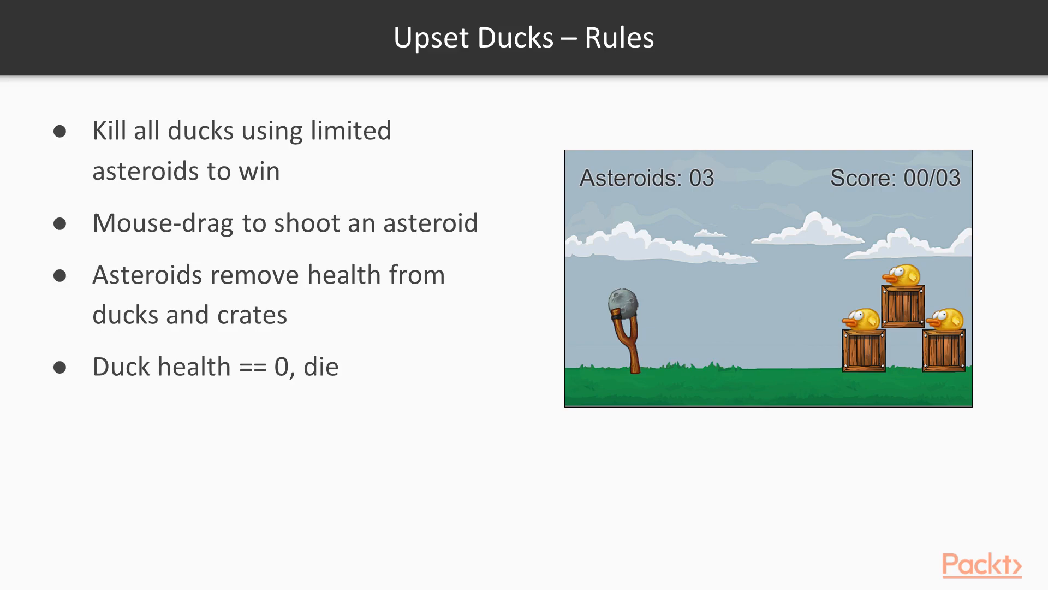
{"action": "key", "text": "Right"}
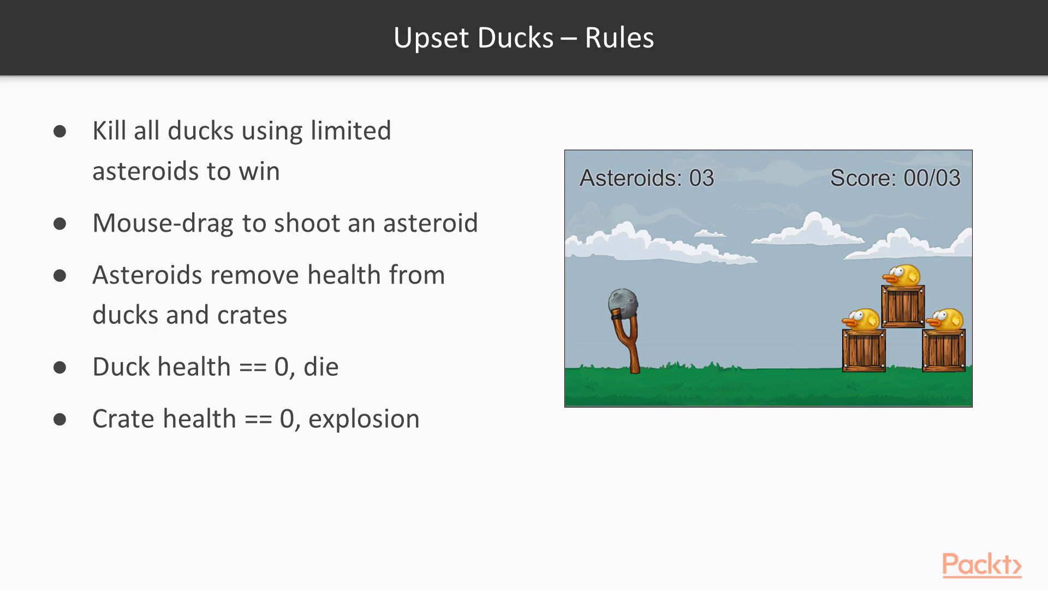
{"action": "key", "text": "Right"}
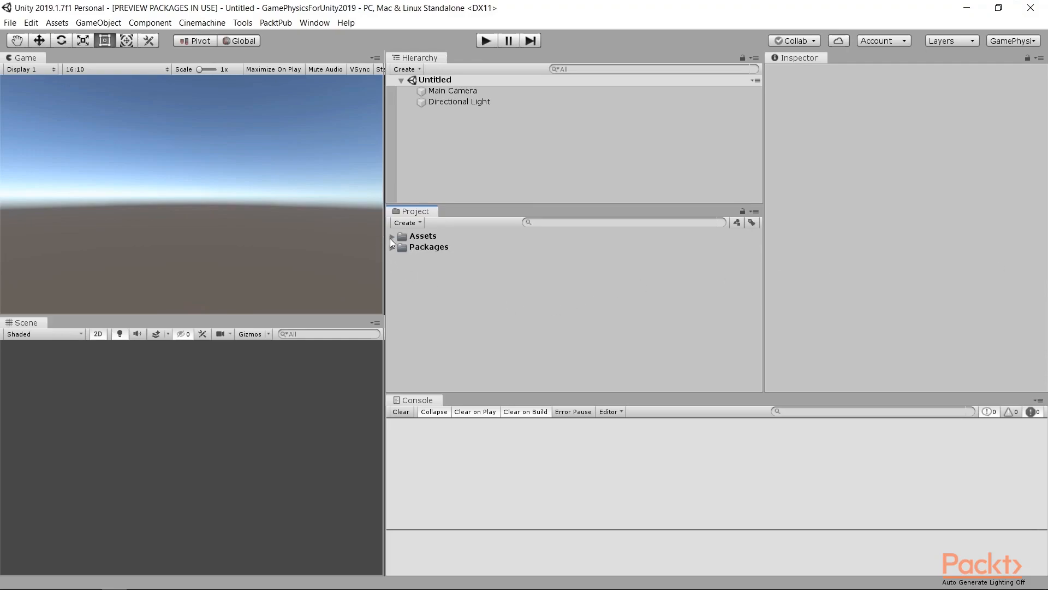
Open the UpsetDucks_01 scene from the Section_05 Video_01 Scenes folder and look over its environment layout.
{"action": "left_click", "coordinate": [391, 237]}
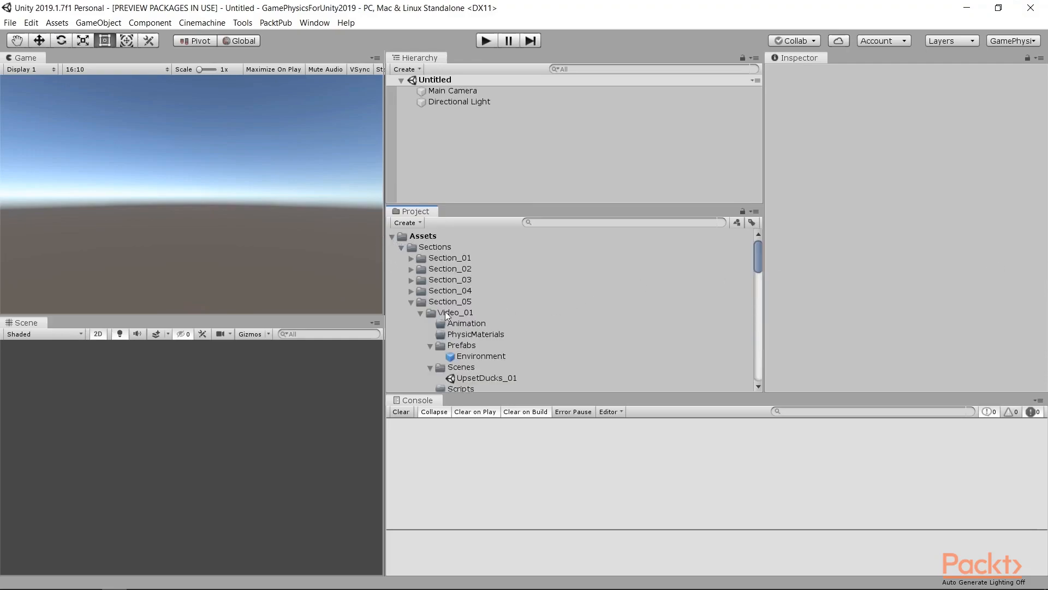
{"action": "double_click", "coordinate": [482, 380]}
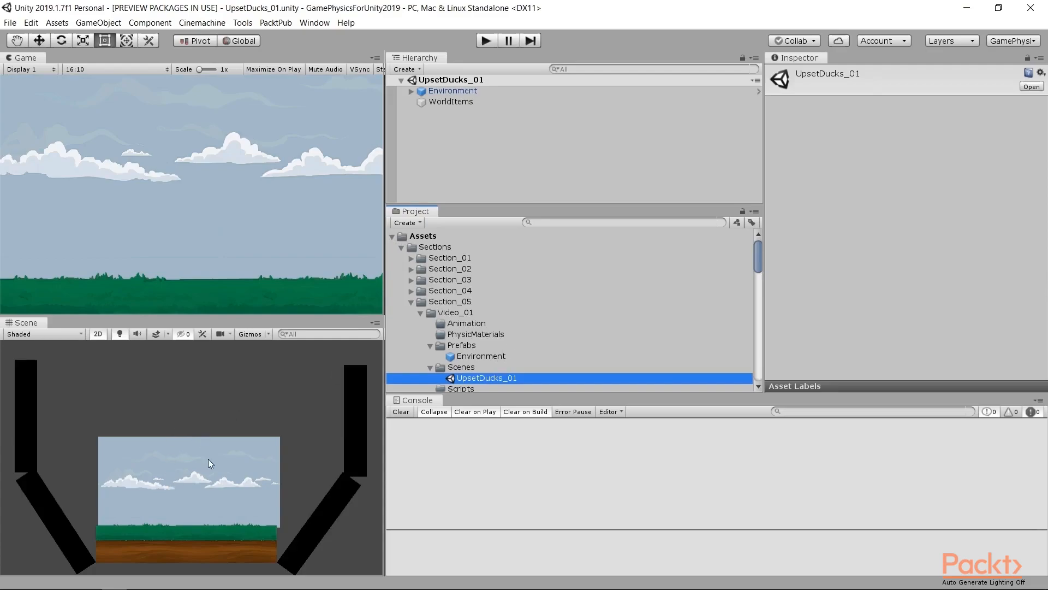
{"action": "middle_click_drag", "start_coordinate": [208, 459], "coordinate": [203, 419]}
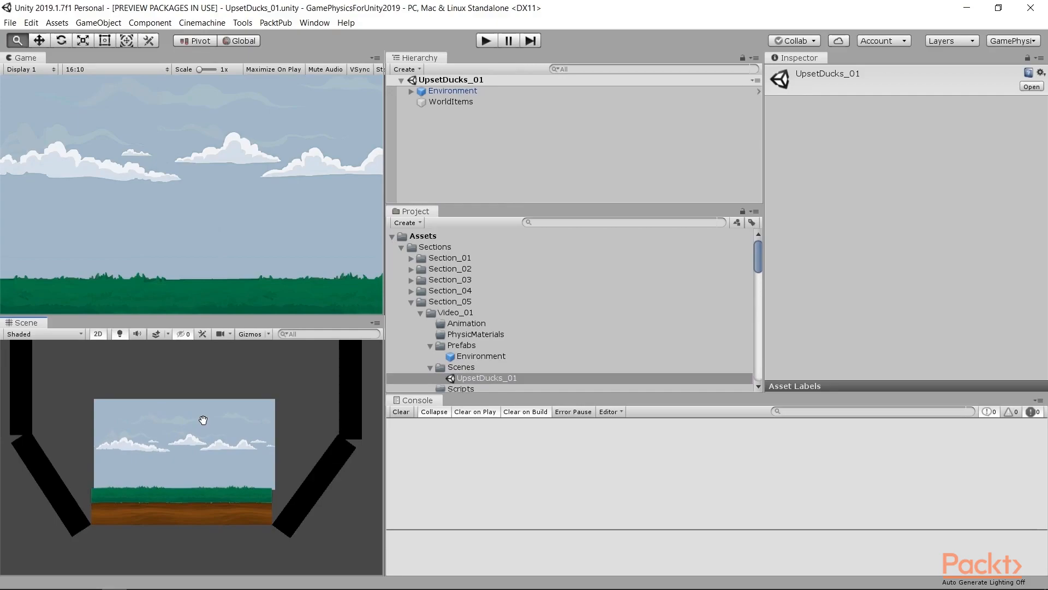
{"action": "middle_click_drag", "start_coordinate": [203, 419], "coordinate": [206, 444]}
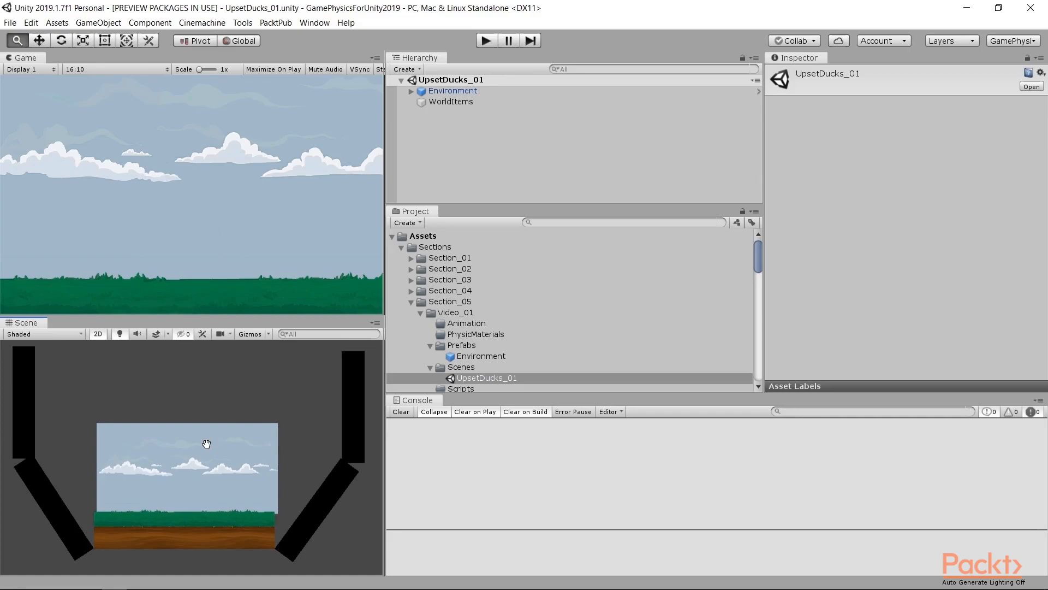
{"action": "key", "text": "t"}
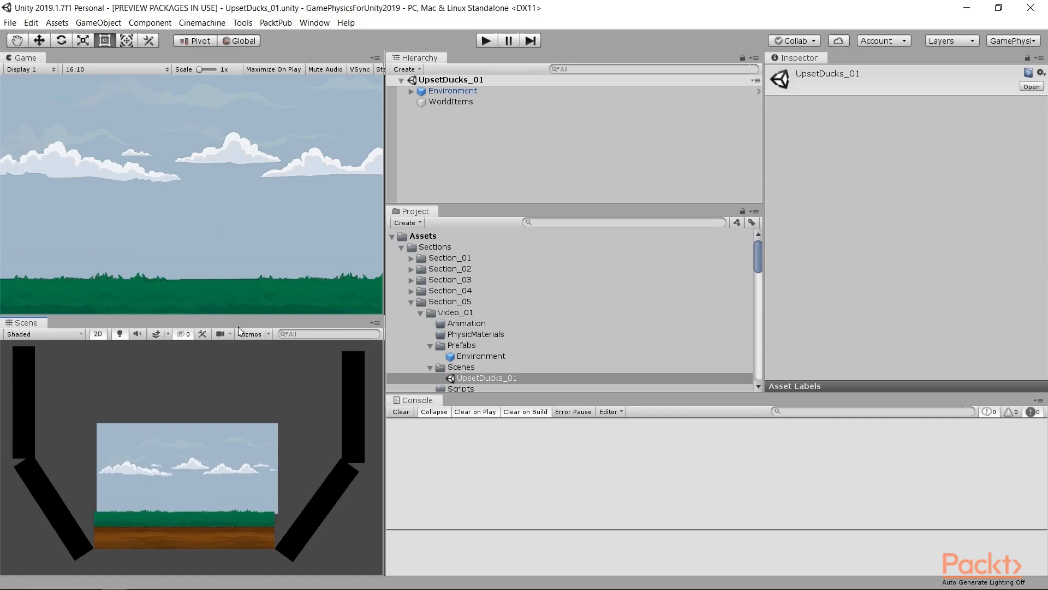
Delete the Environment prefab from the Prefabs folder of Video_01.
{"action": "left_click", "coordinate": [463, 313]}
{"action": "scroll", "coordinate": [500, 322], "scroll_direction": "down", "scroll_amount": 3}
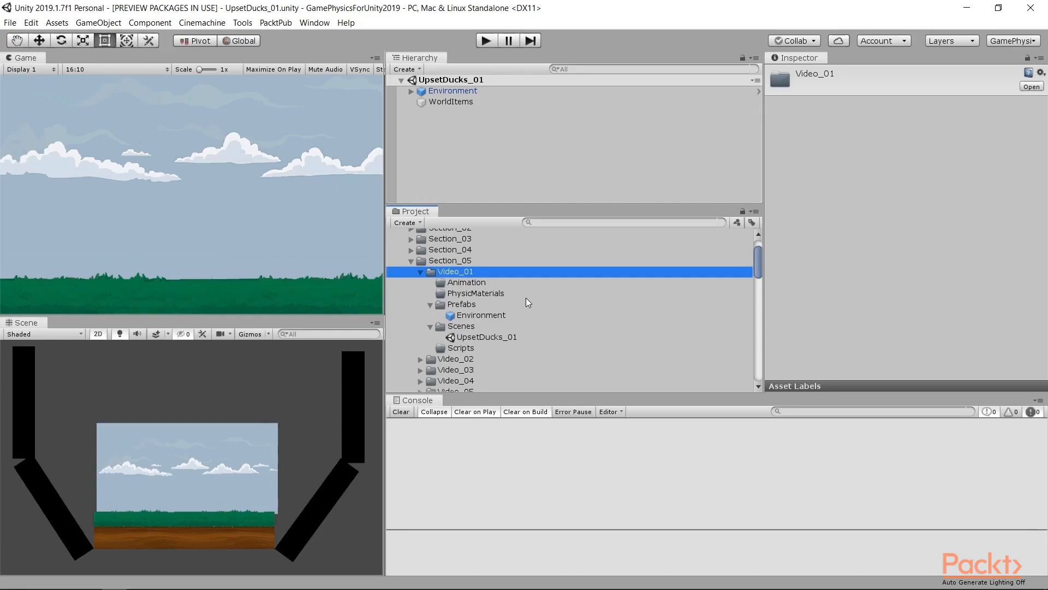
{"action": "left_click", "coordinate": [487, 316]}
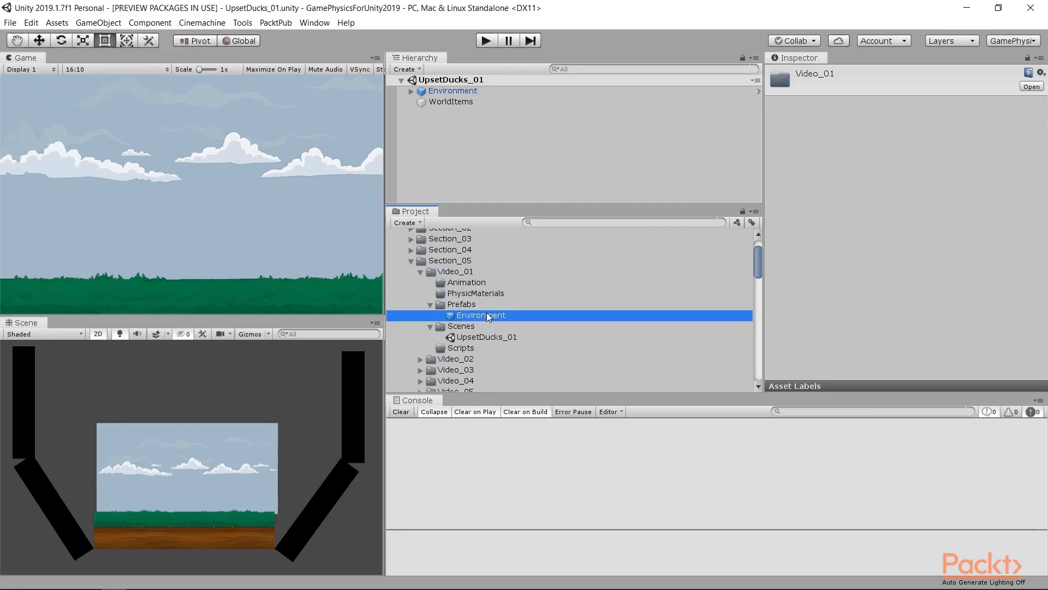
{"action": "key", "text": "Delete"}
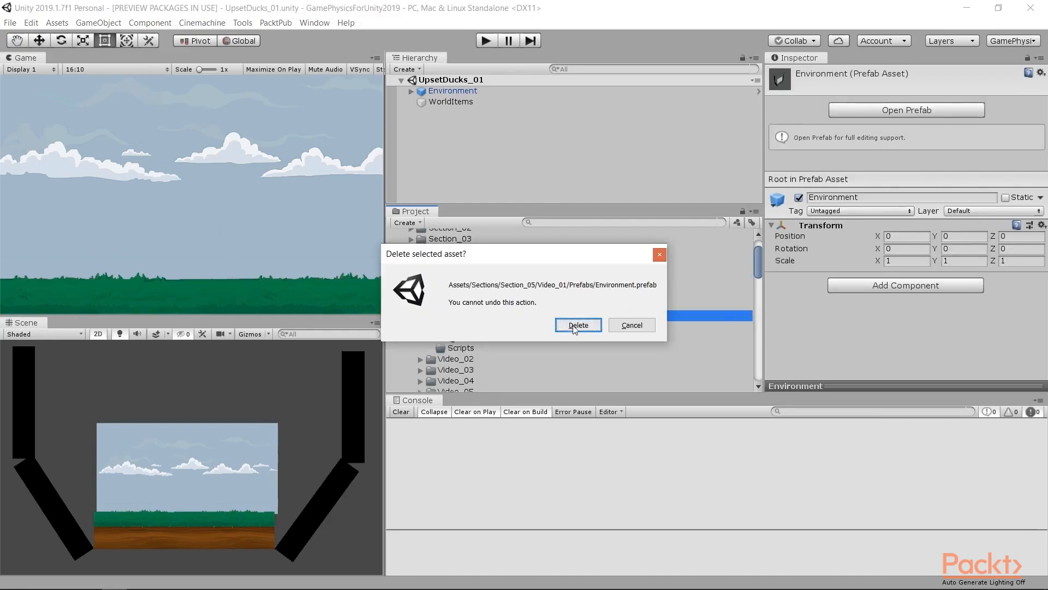
{"action": "left_click", "coordinate": [577, 326]}
Create a new scene named UpsetDucks_02 in the Scenes folder of Video_01.
{"action": "right_click", "coordinate": [466, 317]}
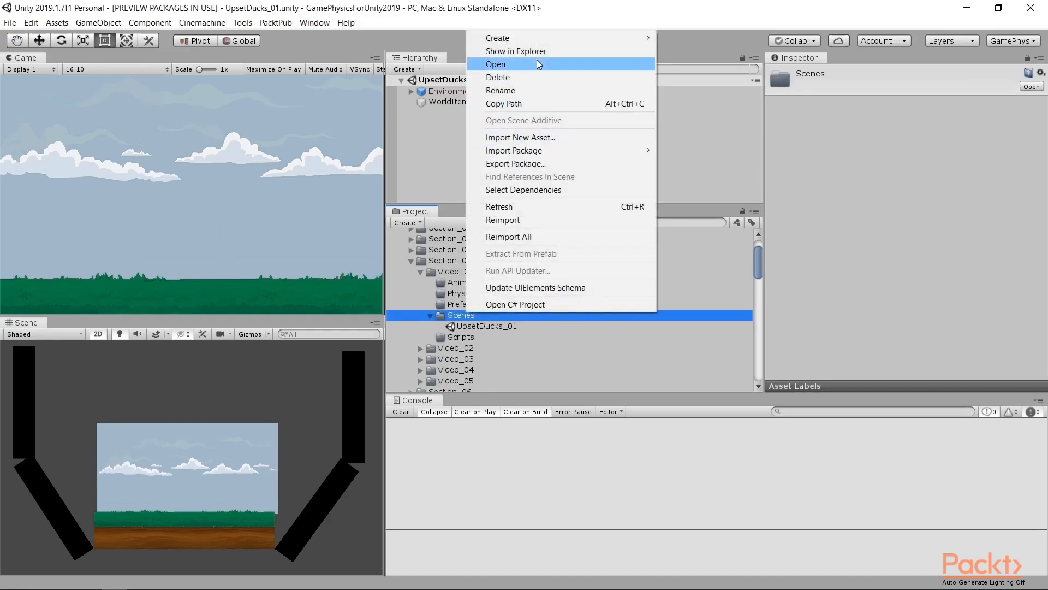
{"action": "mouse_move", "coordinate": [538, 39]}
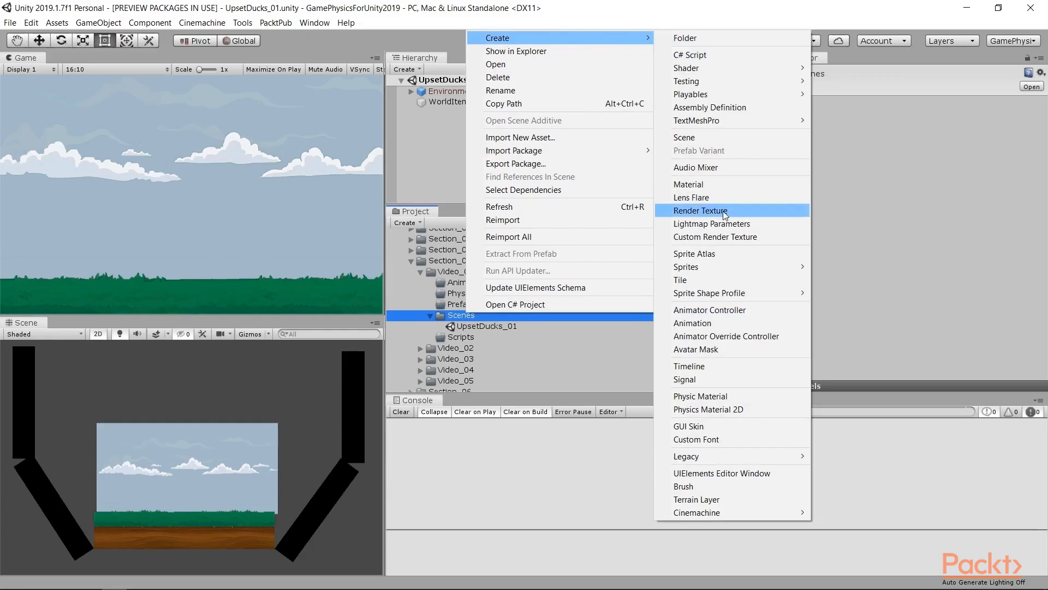
{"action": "left_click", "coordinate": [711, 139]}
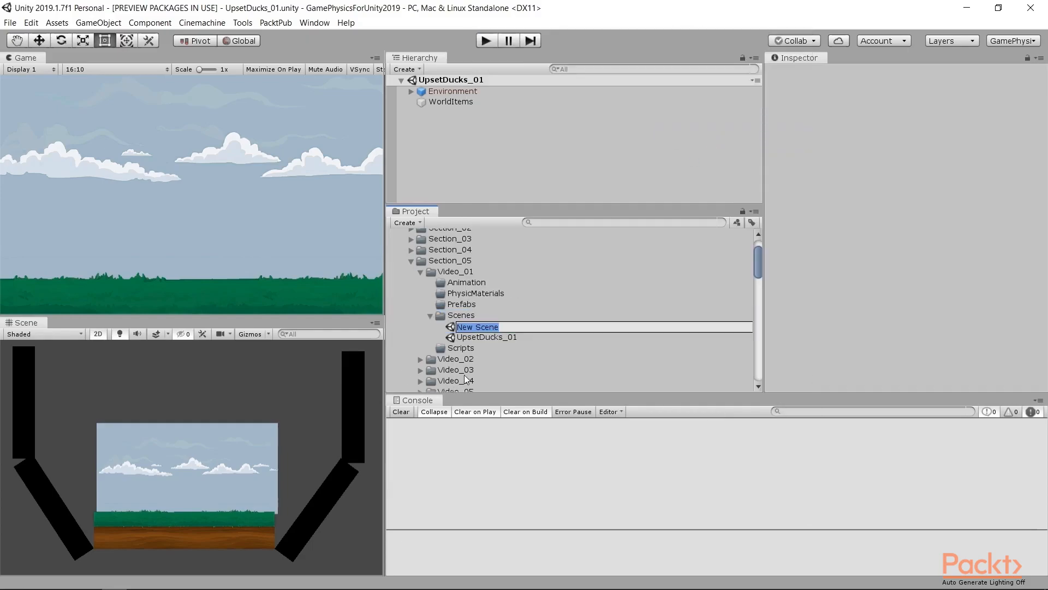
{"action": "type", "text": "UpsetDucks_02"}
{"action": "key", "text": "Return"}
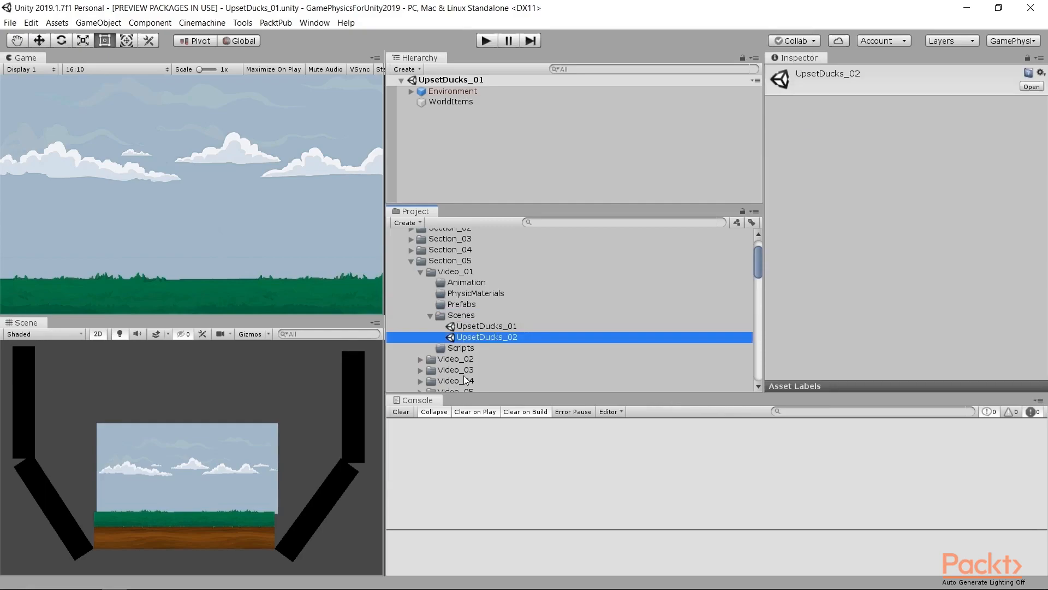
Delete the original UpsetDucks_01 scene from the Scenes folder of Video_01.
{"action": "left_click", "coordinate": [482, 327]}
{"action": "left_click", "coordinate": [484, 336]}
{"action": "left_click", "coordinate": [482, 326]}
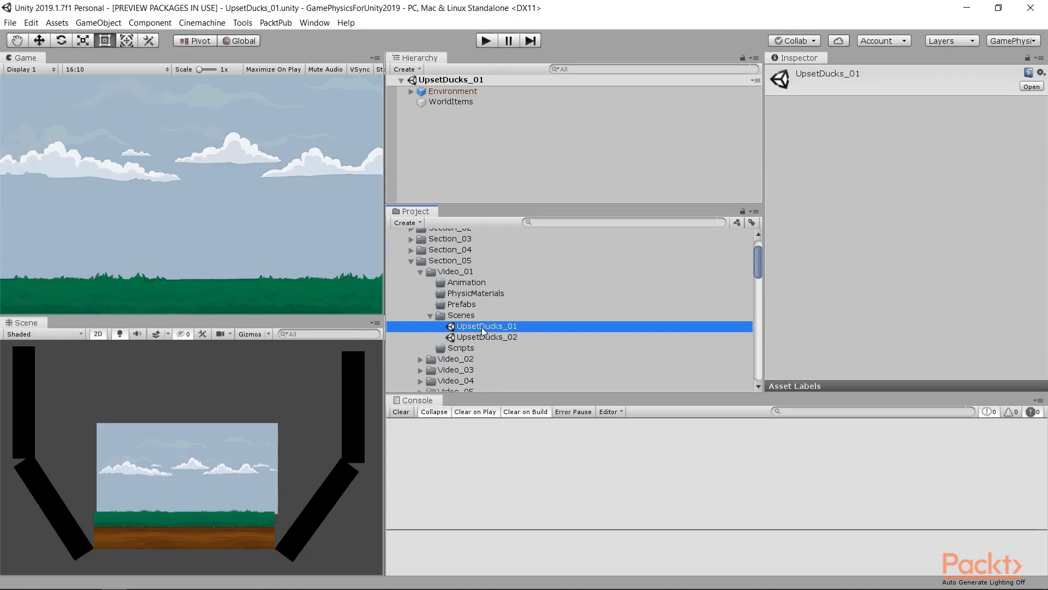
{"action": "key", "text": "Delete"}
{"action": "left_click", "coordinate": [588, 326]}
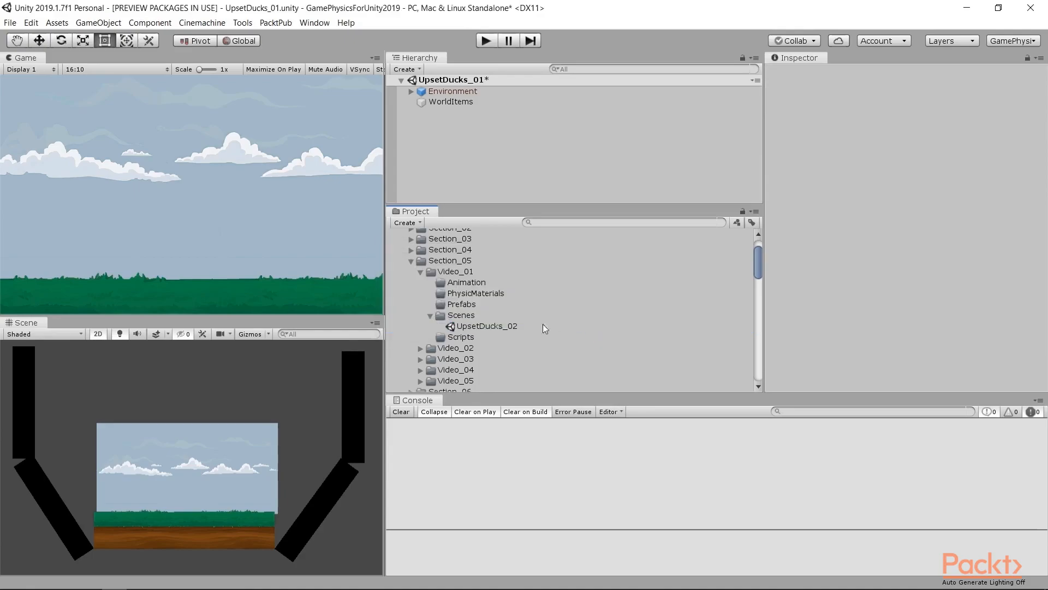
Rename the UpsetDucks_02 scene as UpsetDucks_01 and open it, discarding the changes to the current scene.
{"action": "left_click", "coordinate": [497, 325]}
{"action": "left_click", "coordinate": [509, 326]}
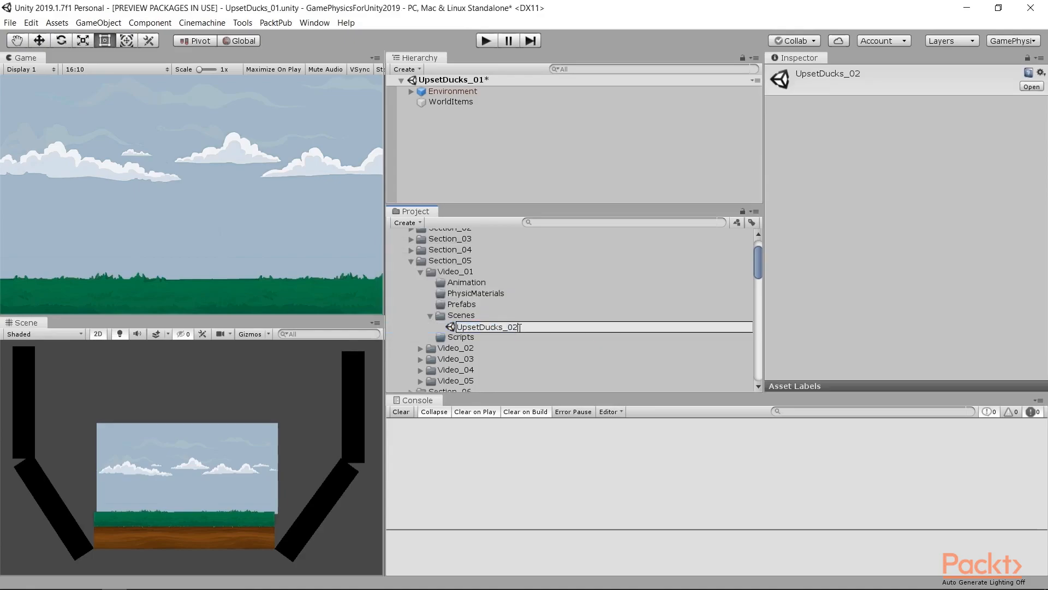
{"action": "key", "text": "BackSpace"}
{"action": "type", "text": "1"}
{"action": "key", "text": "Return"}
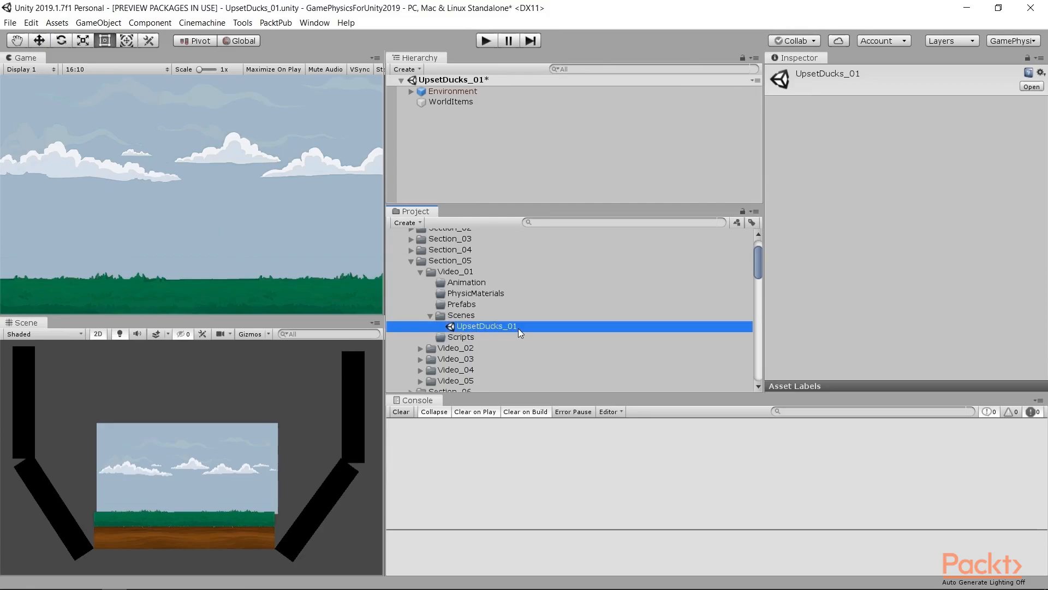
{"action": "double_click", "coordinate": [513, 324]}
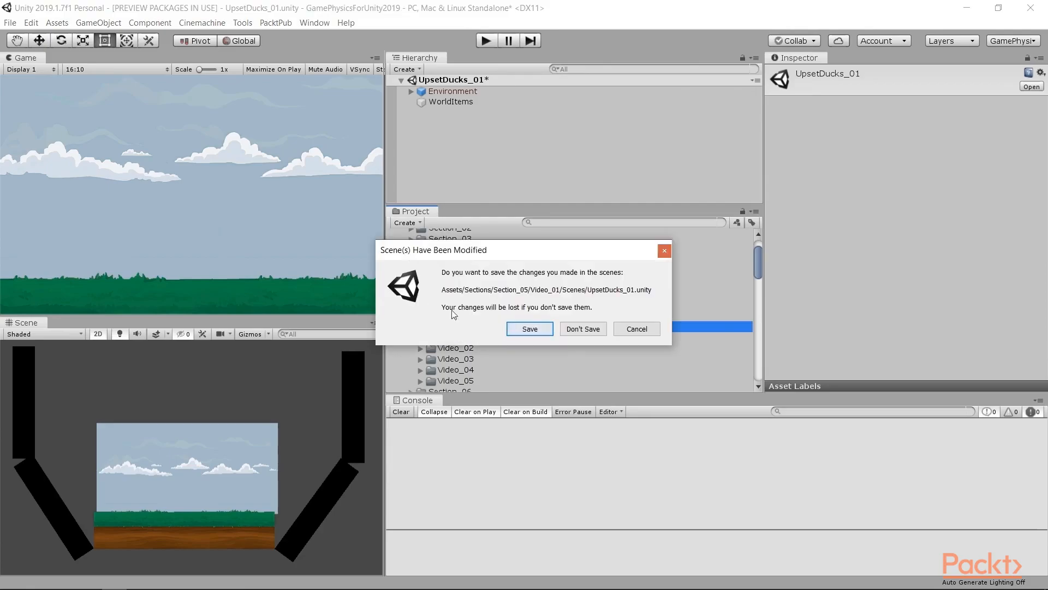
{"action": "left_click", "coordinate": [577, 329]}
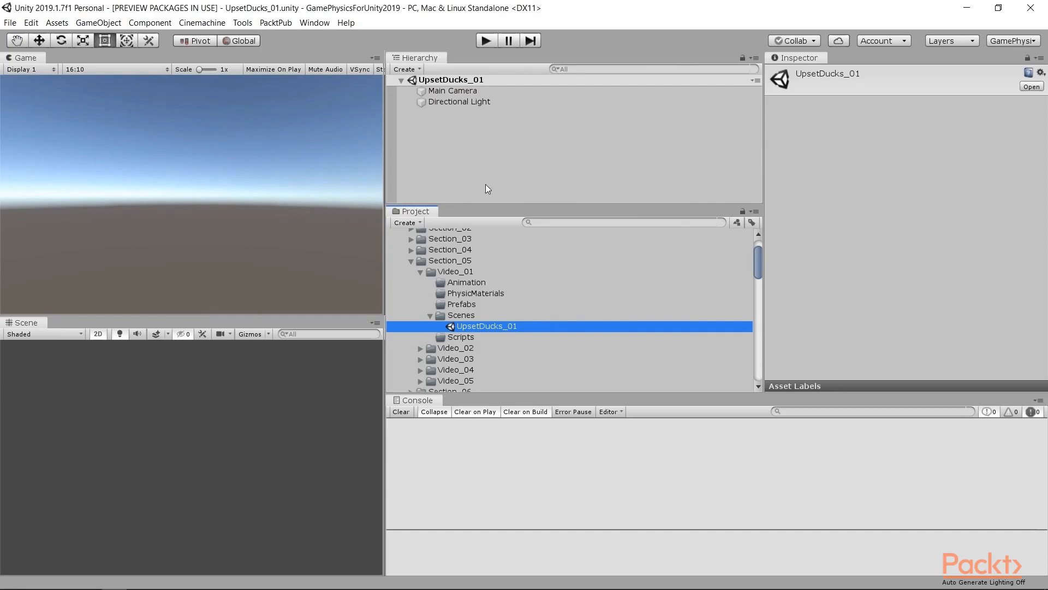
Search the project for "sky tile" and add the SkyTileSprite to the scene.
{"action": "left_click", "coordinate": [567, 224]}
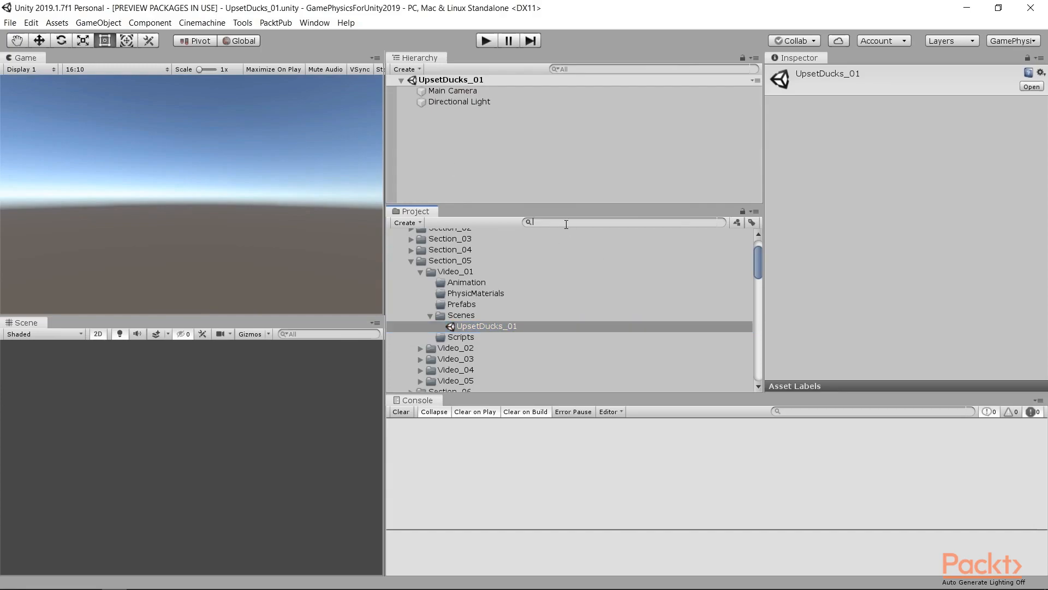
{"action": "type", "text": "sky tile"}
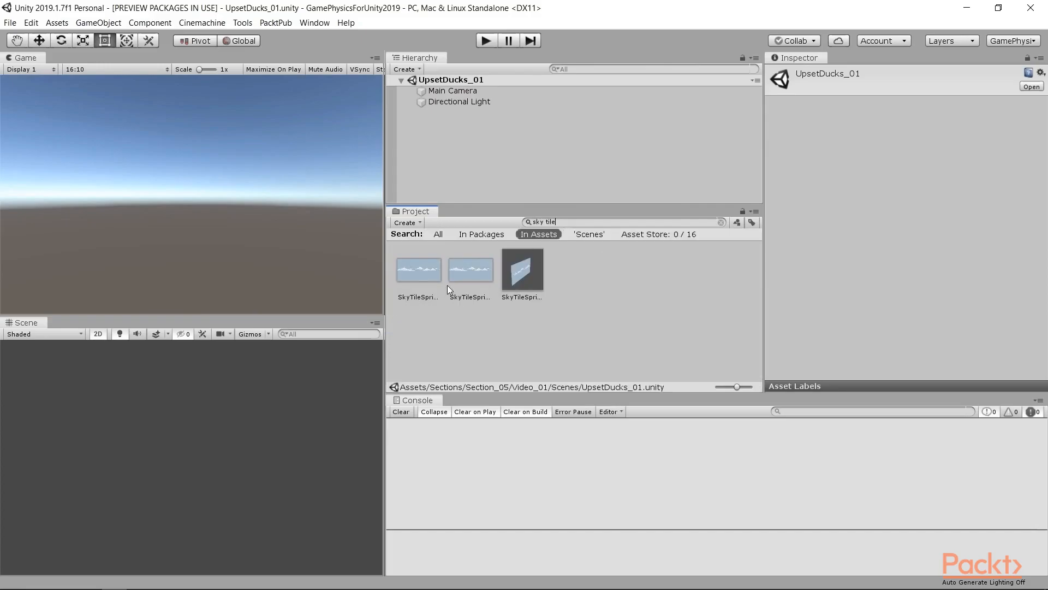
{"action": "left_click_drag", "start_coordinate": [447, 285], "coordinate": [470, 153]}
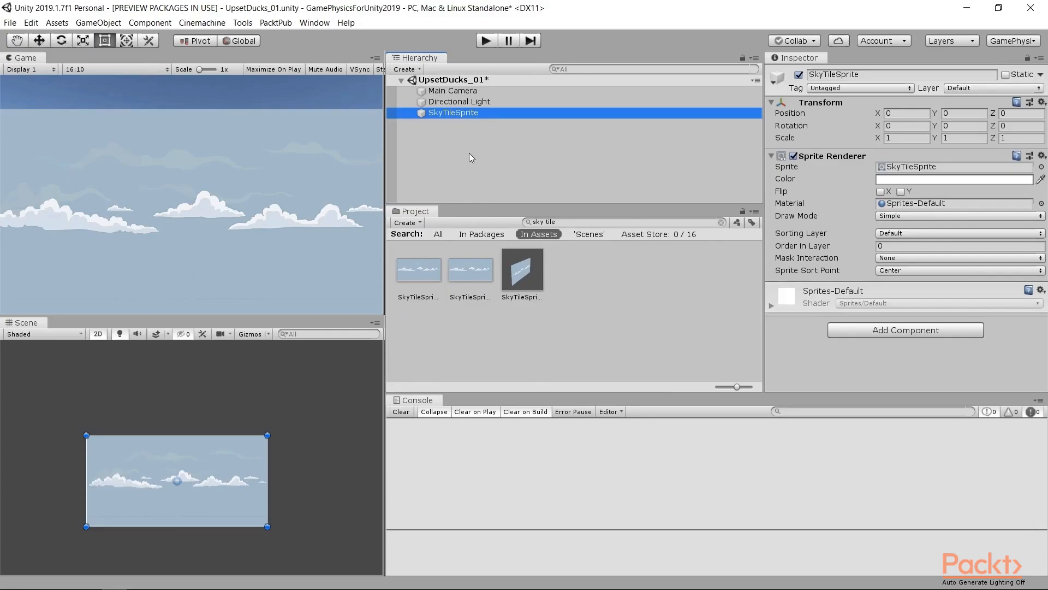
Search the project for "grass" and add the GrassSprite to the scene.
{"action": "left_click", "coordinate": [560, 222]}
{"action": "type", "text": "grass"}
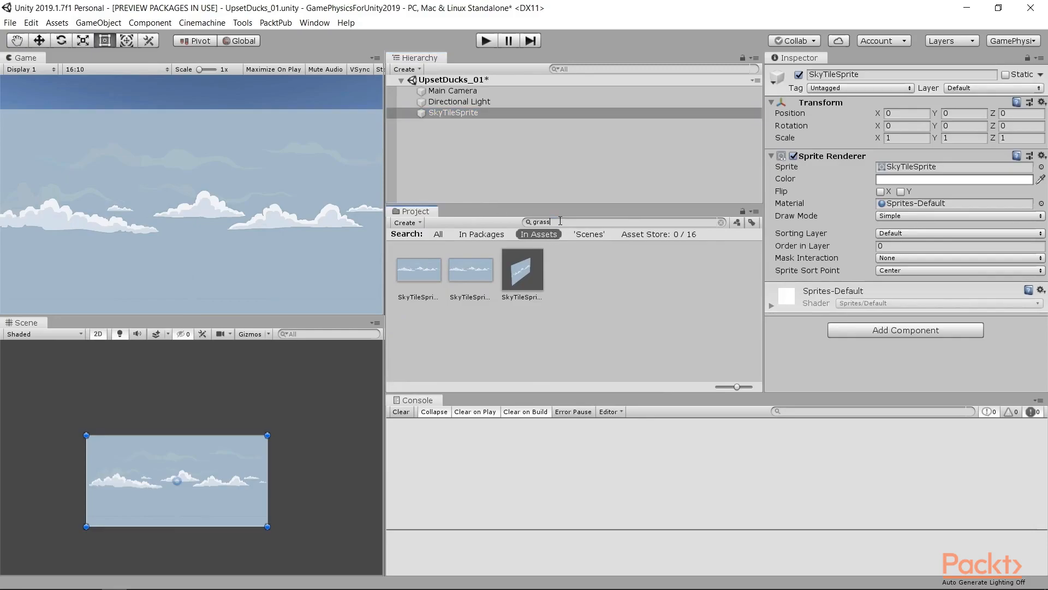
{"action": "left_click_drag", "start_coordinate": [420, 334], "coordinate": [443, 168]}
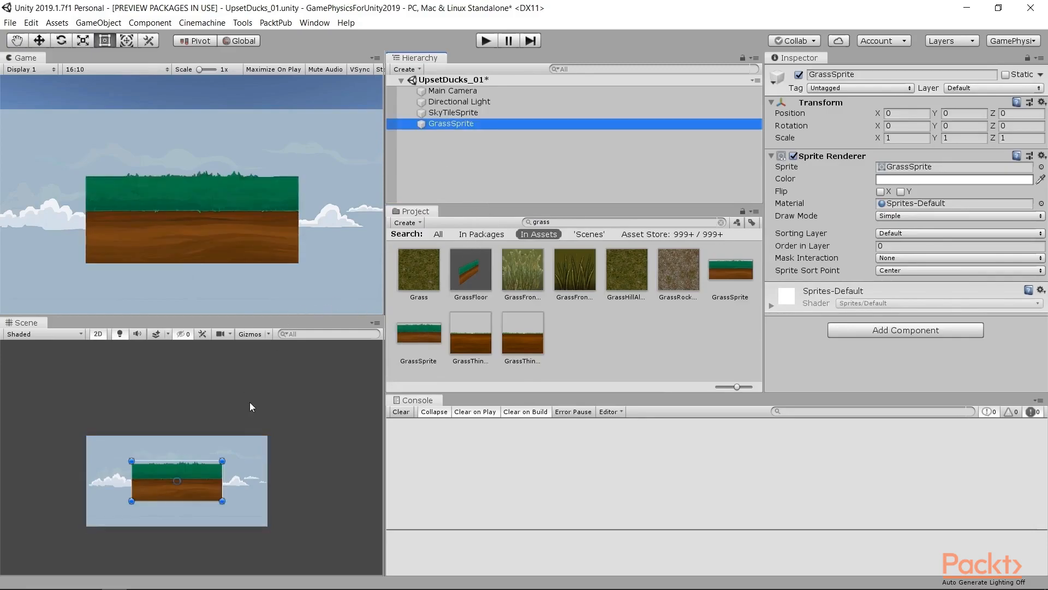
Set the GrassSprite's Order in Layer to 1 and place it at the sky's lower-right corner, at about X 5.08, Y -3.7.
{"action": "left_click_drag", "start_coordinate": [208, 473], "coordinate": [260, 431]}
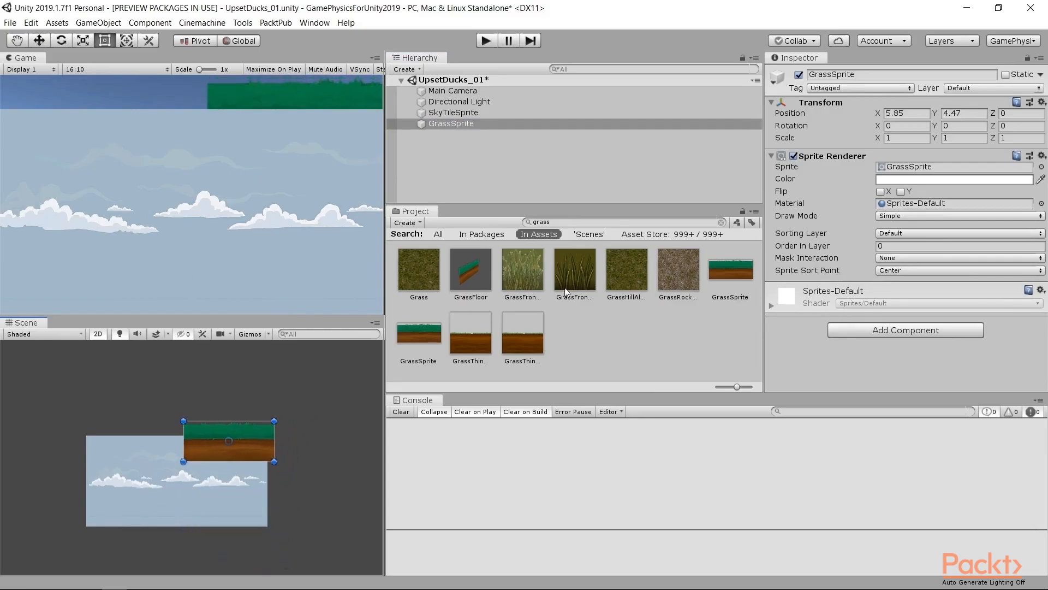
{"action": "left_click", "coordinate": [447, 111]}
{"action": "left_click", "coordinate": [457, 124]}
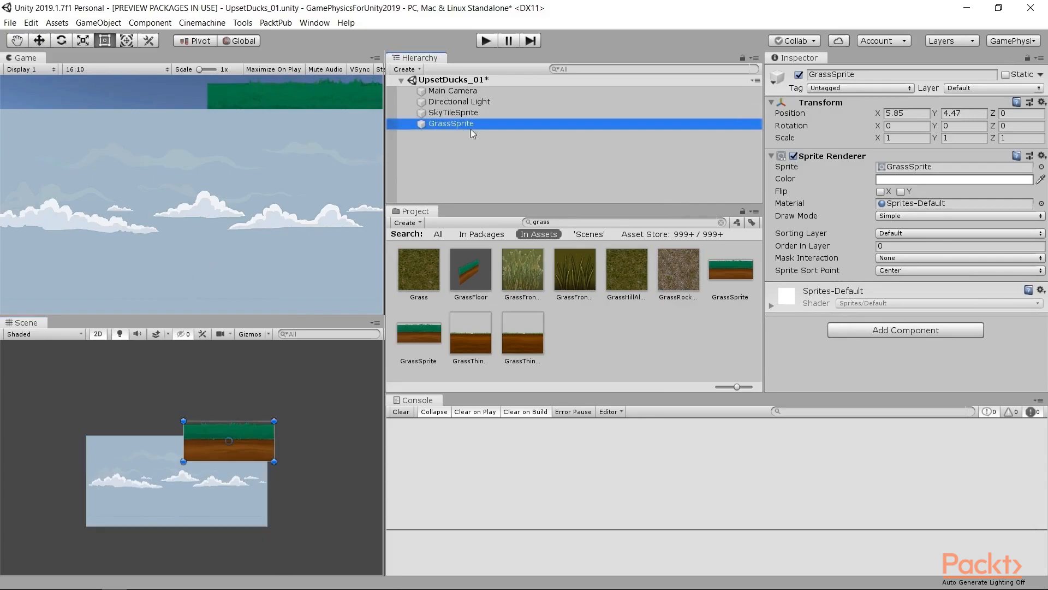
{"action": "left_click", "coordinate": [897, 244]}
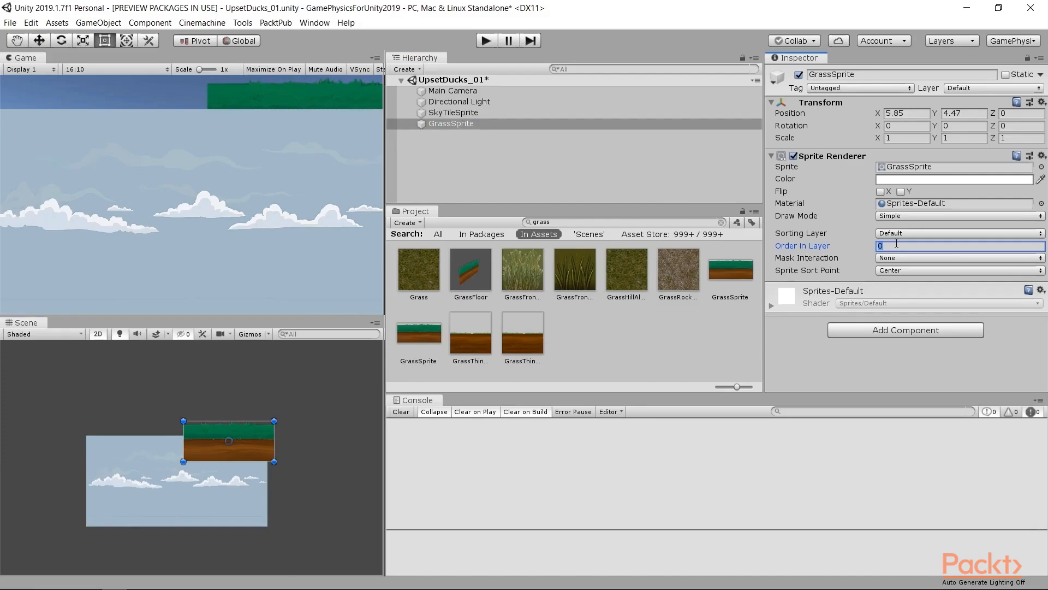
{"action": "type", "text": "1"}
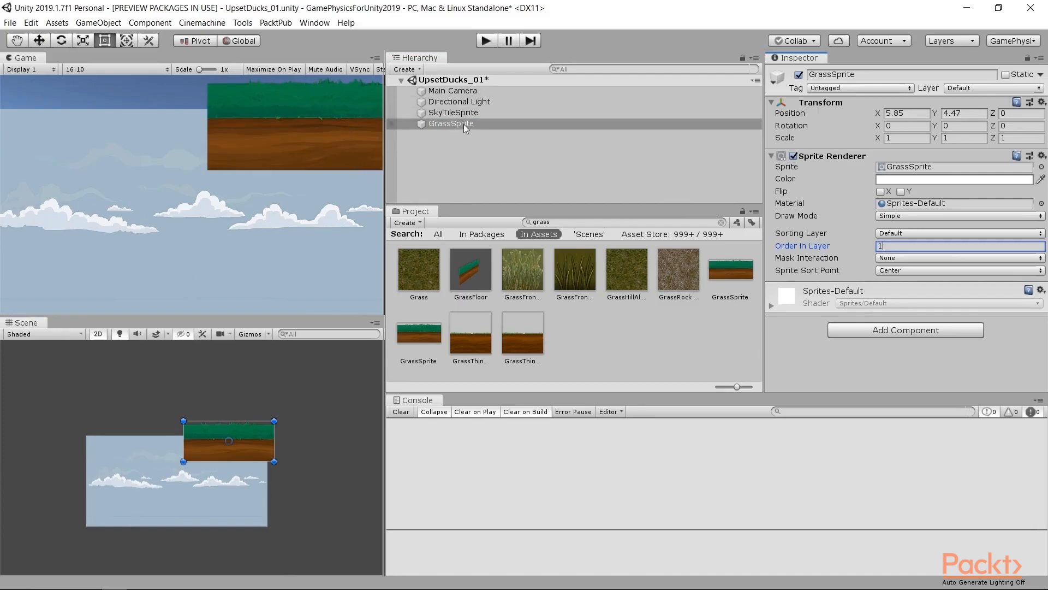
{"action": "left_click", "coordinate": [302, 254]}
{"action": "left_click_drag", "start_coordinate": [243, 436], "coordinate": [255, 508]}
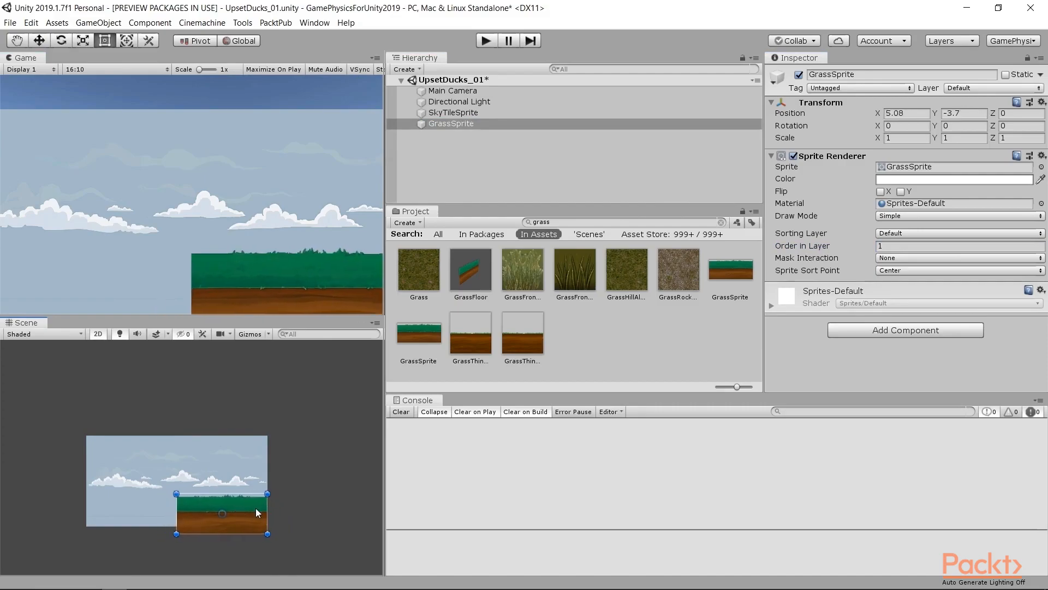
Add a Box Collider to the GrassSprite and lower its upper edge slightly below the grass tips, to a Y size of about 4.02.
{"action": "left_click", "coordinate": [888, 331]}
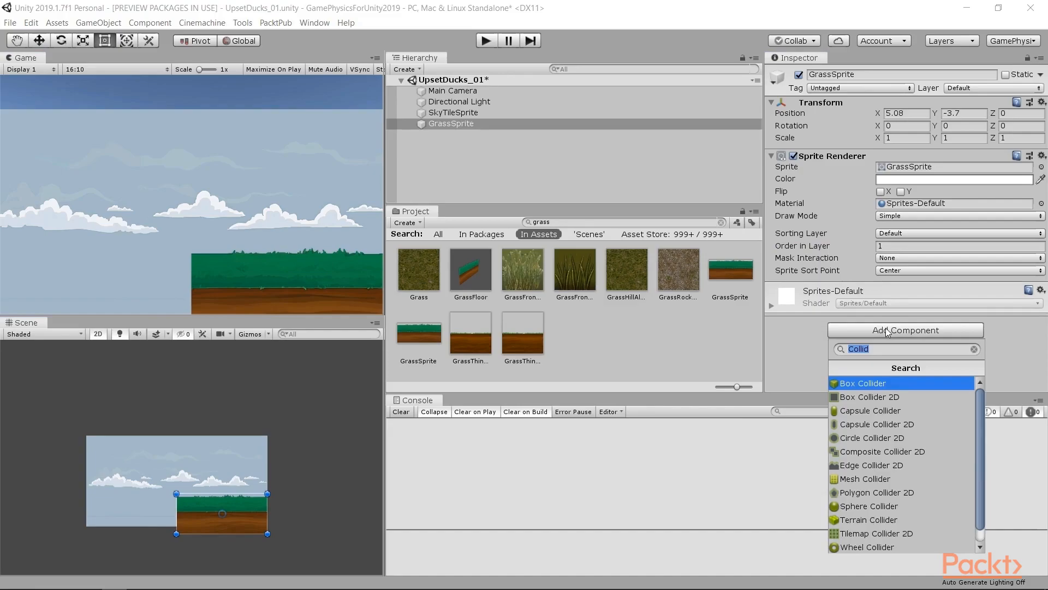
{"action": "type", "text": "coll"}
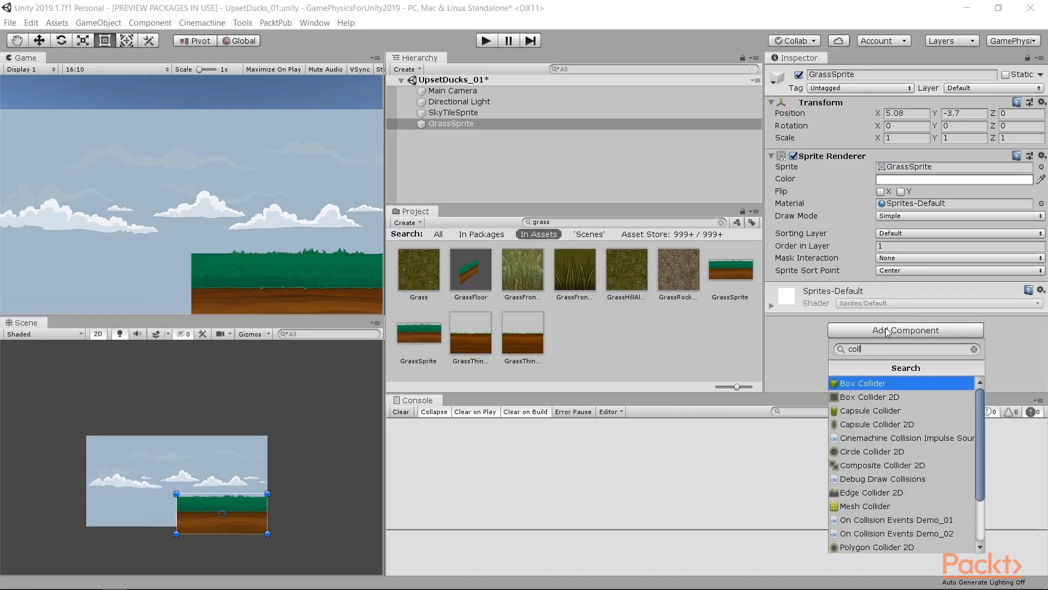
{"action": "key", "text": "Return"}
{"action": "left_click", "coordinate": [887, 304]}
{"action": "scroll", "coordinate": [232, 499], "scroll_direction": "up", "scroll_amount": 2}
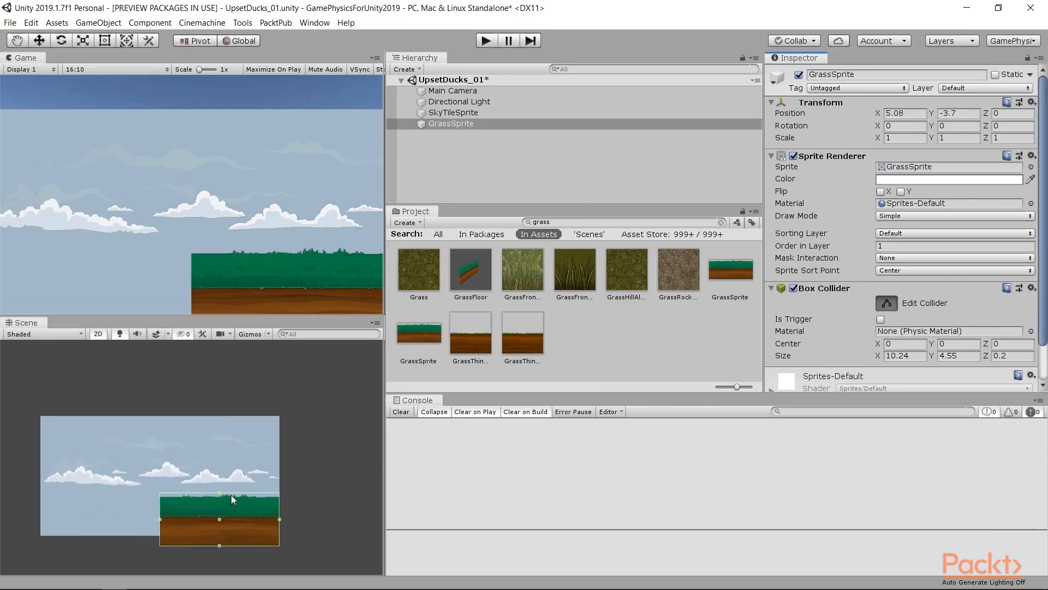
{"action": "scroll", "coordinate": [232, 499], "scroll_direction": "up", "scroll_amount": 3}
{"action": "left_click_drag", "start_coordinate": [203, 497], "coordinate": [205, 511]}
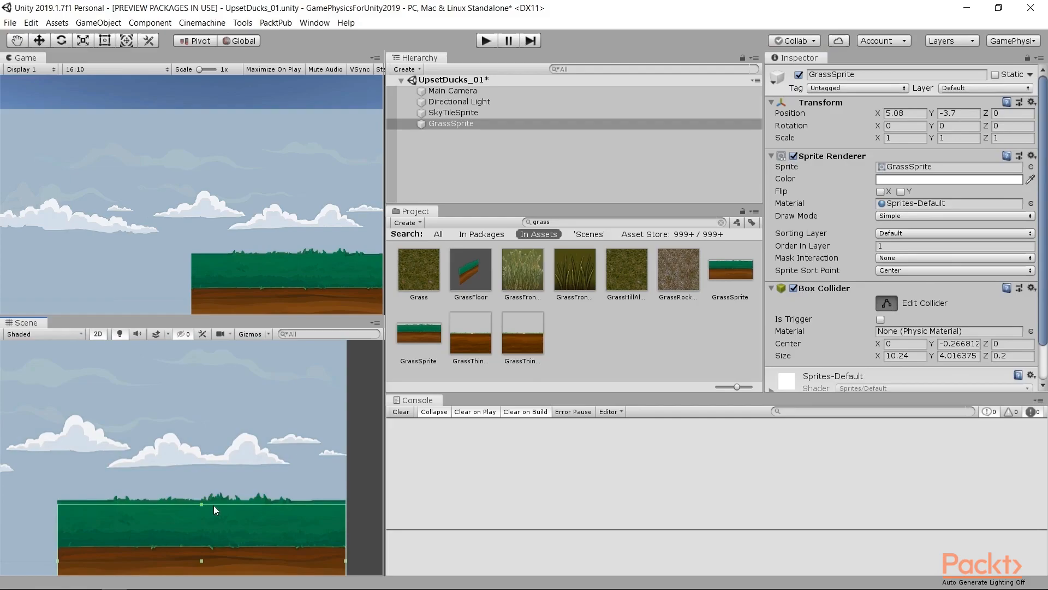
Duplicate the GrassSprite to about X -4.93, Y -3.69 to extend the ground, and raise the SkyTileSprite to about X 0.36, Y 1.82.
{"action": "left_click", "coordinate": [453, 113]}
{"action": "left_click", "coordinate": [447, 124]}
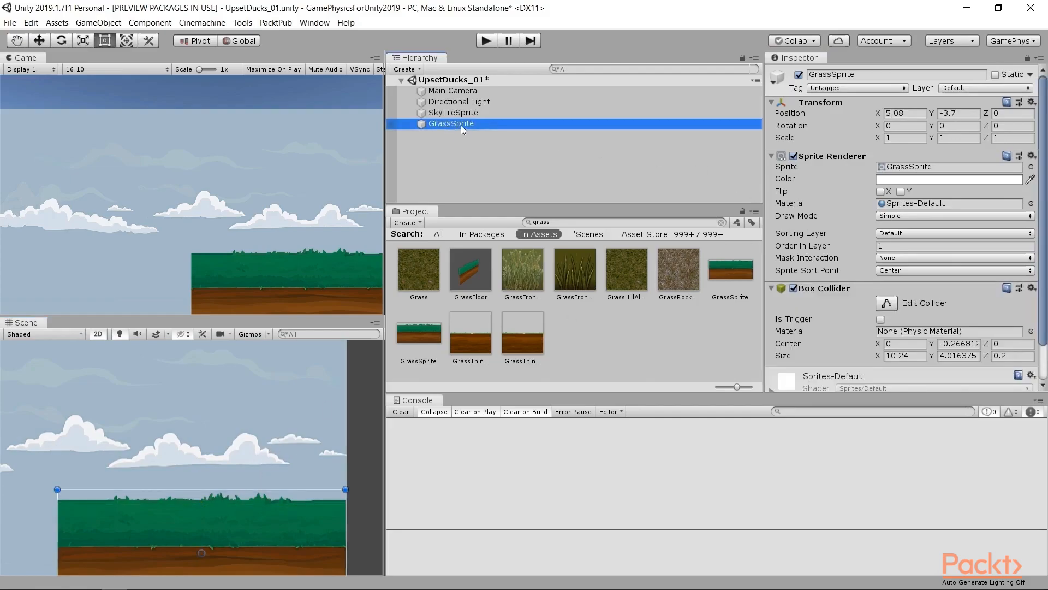
{"action": "key", "text": "ctrl+d"}
{"action": "left_click_drag", "start_coordinate": [296, 519], "coordinate": [16, 517]}
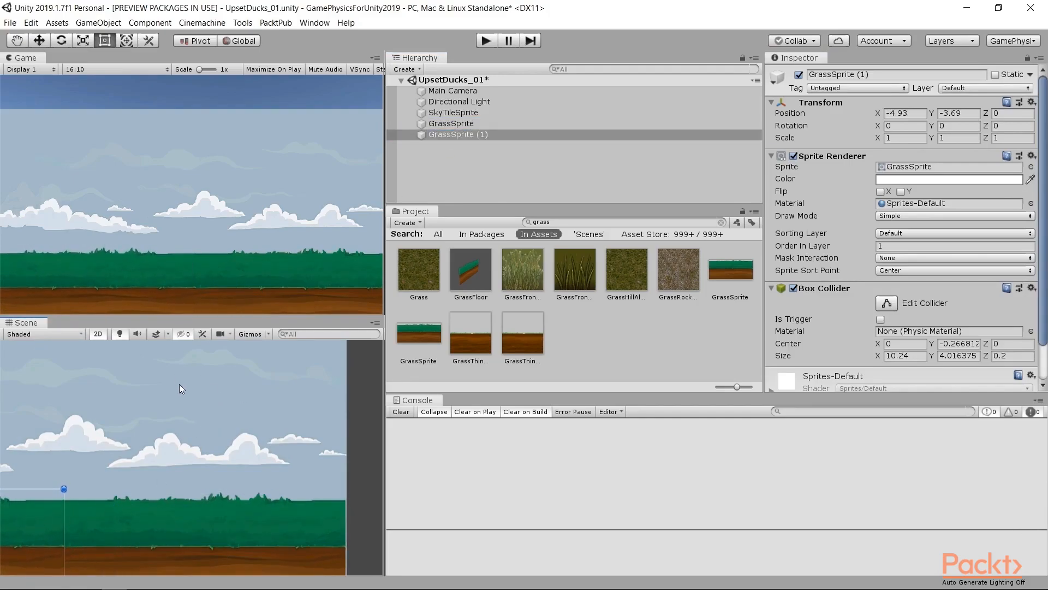
{"action": "left_click_drag", "start_coordinate": [278, 404], "coordinate": [288, 355]}
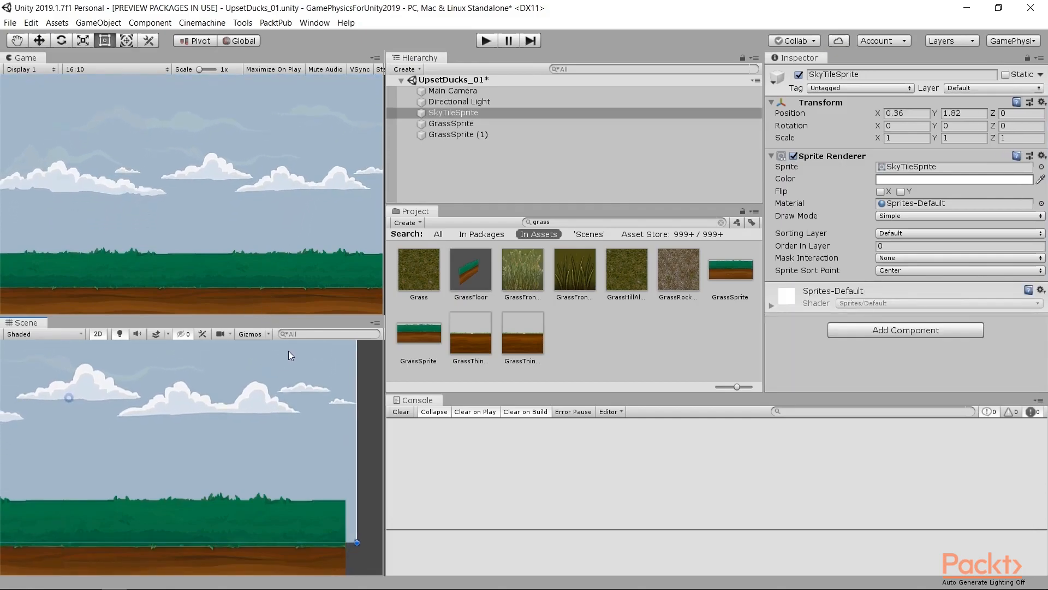
Search the project for "black", add the Blackbox sprite beside the scenery's right edge and stretch it to a scale of about 1.74 by 6.42.
{"action": "scroll", "coordinate": [273, 424], "scroll_direction": "down", "scroll_amount": 1}
{"action": "left_click", "coordinate": [627, 224]}
{"action": "type", "text": "black"}
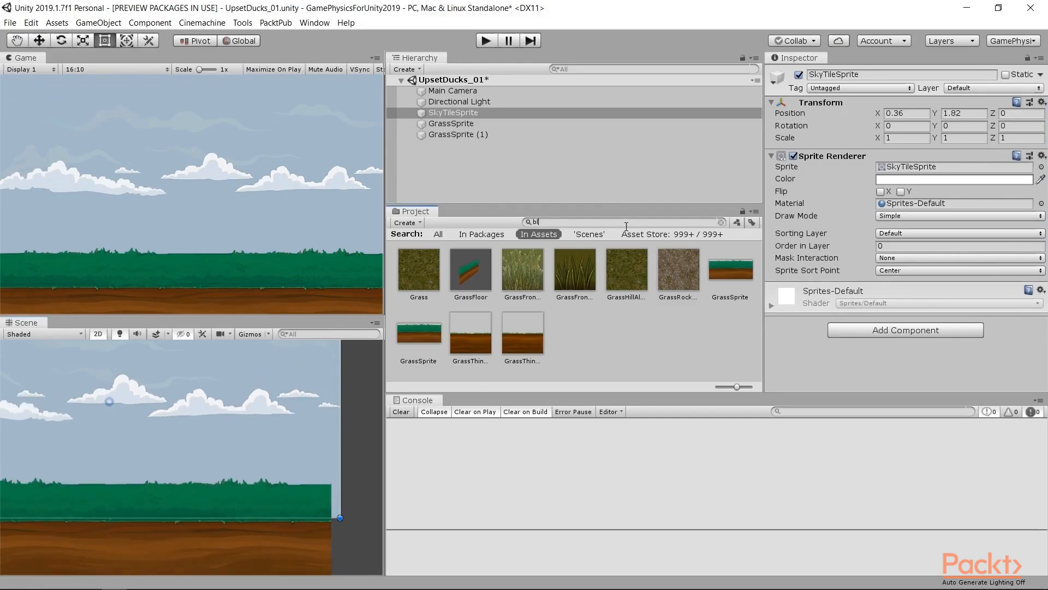
{"action": "left_click_drag", "start_coordinate": [470, 269], "coordinate": [129, 563]}
{"action": "scroll", "coordinate": [127, 546], "scroll_direction": "down", "scroll_amount": 2}
{"action": "left_click_drag", "start_coordinate": [113, 509], "coordinate": [287, 521]}
{"action": "left_click_drag", "start_coordinate": [303, 483], "coordinate": [309, 445]}
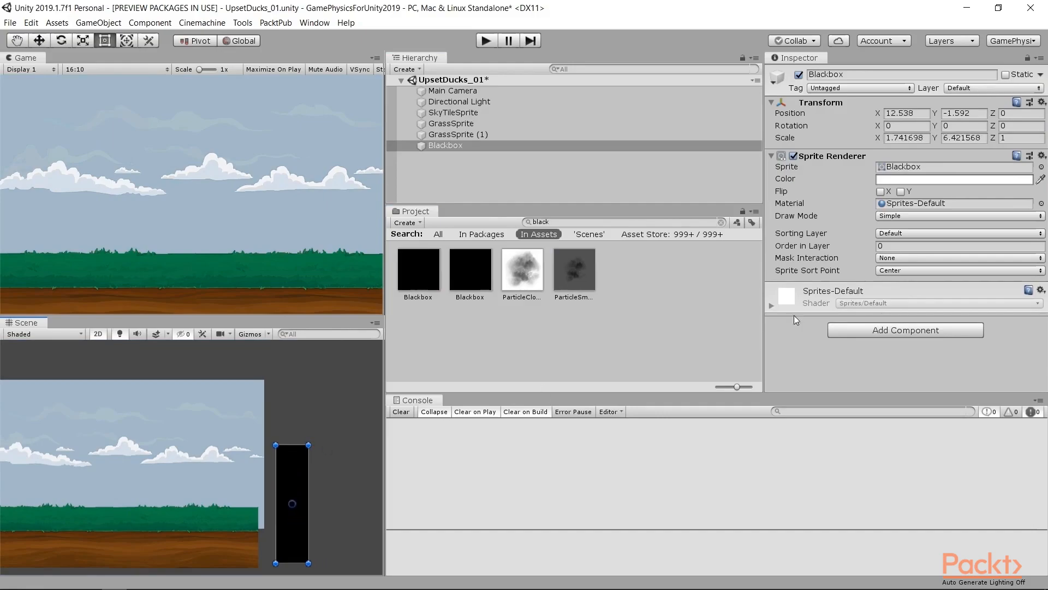
Add a Box Collider to the Blackbox and tilt it outward to a Z rotation of about -34.8, at about X 13.62, Y -2.25.
{"action": "left_click", "coordinate": [921, 330]}
{"action": "key", "text": "Return"}
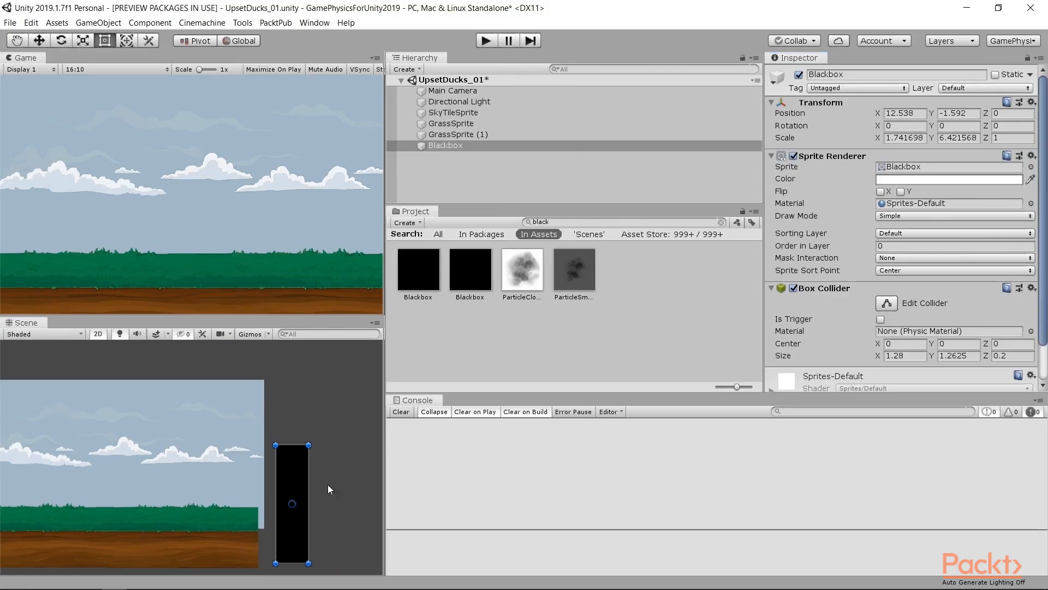
{"action": "left_click_drag", "start_coordinate": [313, 437], "coordinate": [335, 475]}
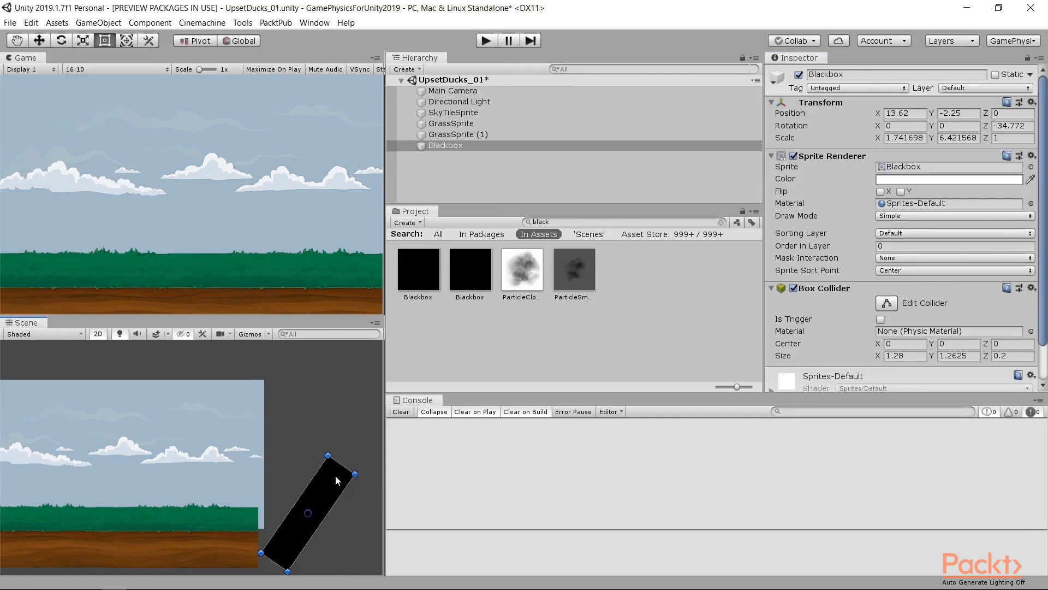
Duplicate the tilted Blackbox further up its slope, and place a duplicate of both boxes beyond the scenery's left edge.
{"action": "key", "text": "ctrl+d"}
{"action": "left_click_drag", "start_coordinate": [293, 536], "coordinate": [359, 429]}
{"action": "left_click", "coordinate": [309, 504], "text": "shift"}
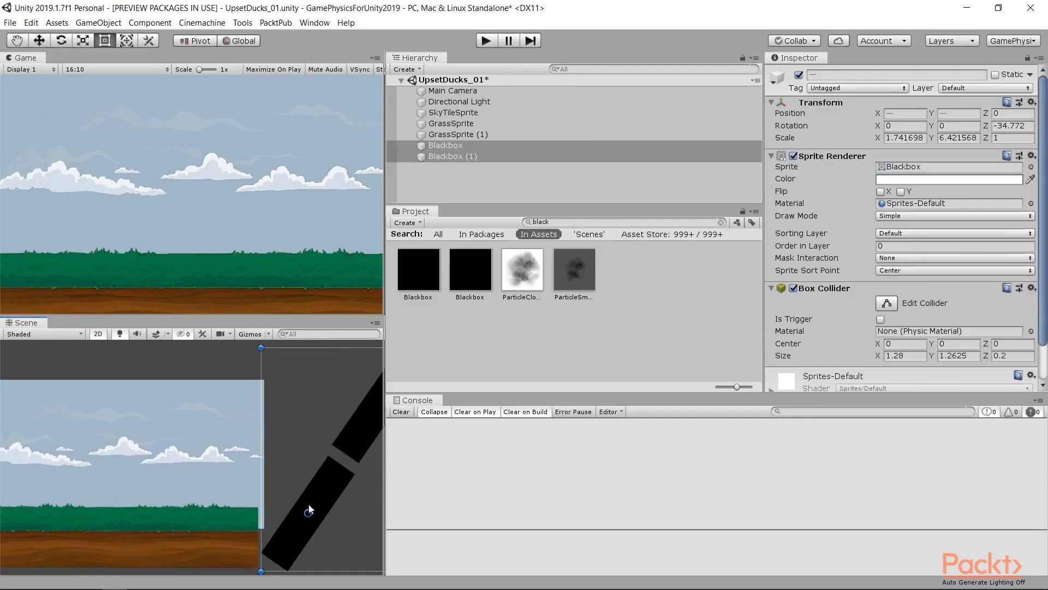
{"action": "key", "text": "ctrl+d"}
{"action": "left_click_drag", "start_coordinate": [326, 480], "coordinate": [49, 497]}
{"action": "middle_click_drag", "start_coordinate": [47, 497], "coordinate": [283, 465]}
{"action": "left_click_drag", "start_coordinate": [262, 454], "coordinate": [106, 453]}
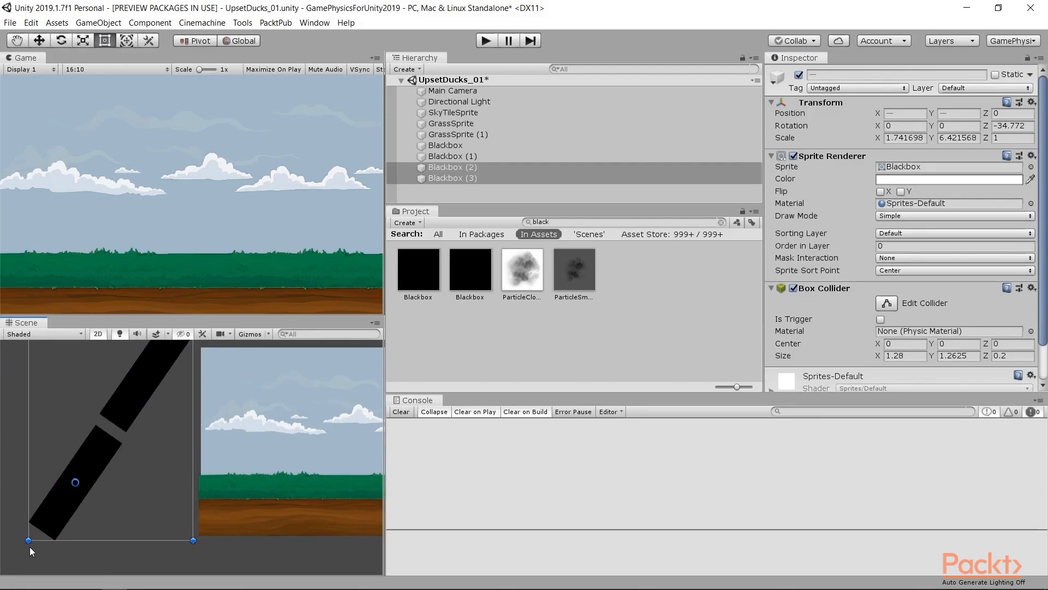
Rotate the left pair of Blackboxes to a Z rotation of about 25.6 and move it against the scenery's lower-left corner.
{"action": "left_click_drag", "start_coordinate": [22, 545], "coordinate": [96, 542]}
{"action": "left_click_drag", "start_coordinate": [90, 465], "coordinate": [168, 467]}
{"action": "middle_click_drag", "start_coordinate": [289, 420], "coordinate": [117, 437]}
{"action": "scroll", "coordinate": [231, 452], "scroll_direction": "down", "scroll_amount": 3}
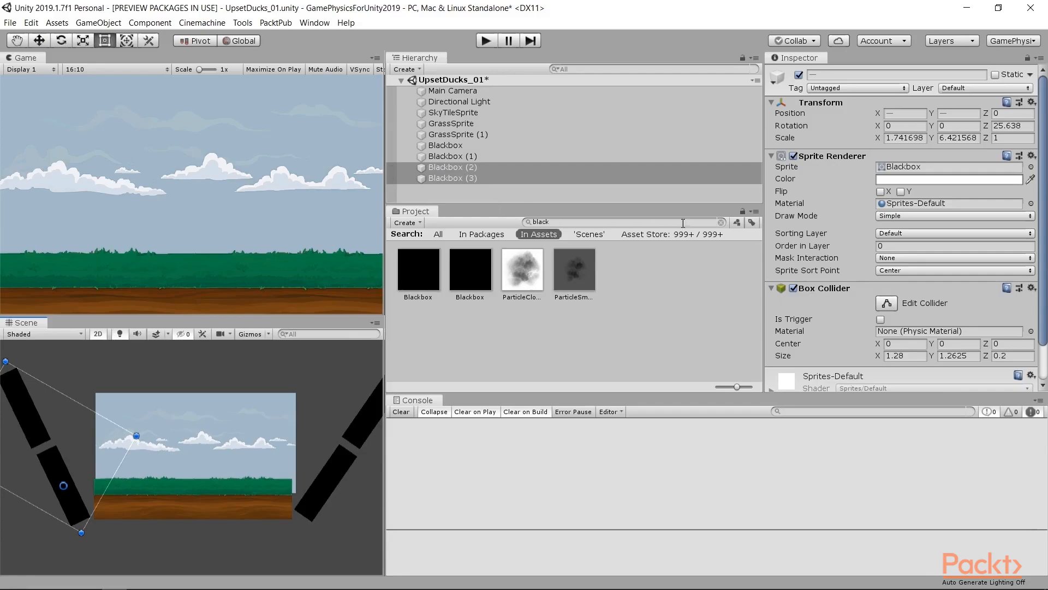
Clear the project search and create an empty game object at position 0, 0, 0.
{"action": "left_click", "coordinate": [722, 224]}
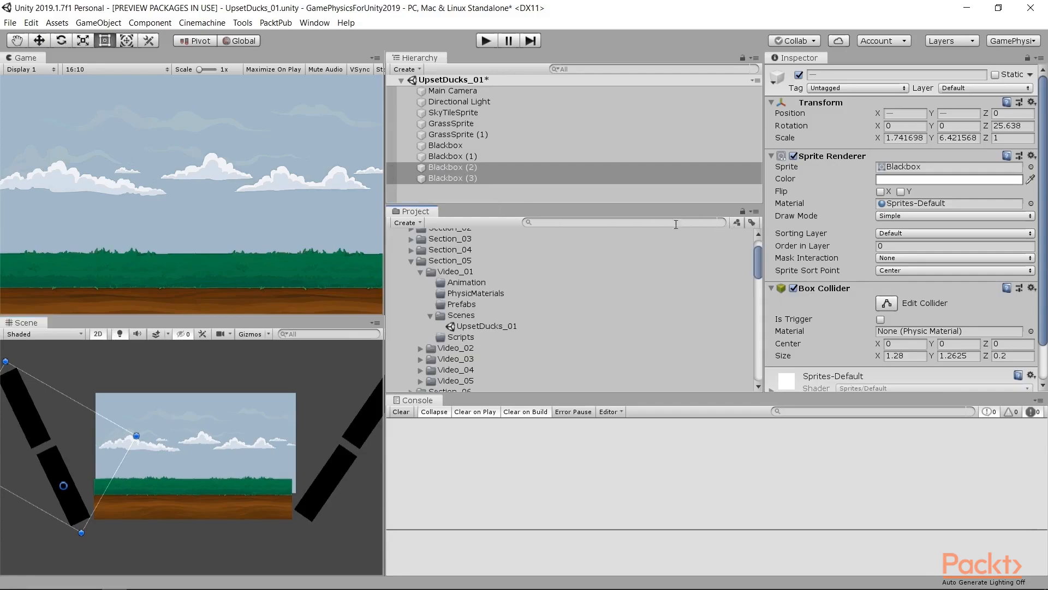
{"action": "right_click", "coordinate": [459, 199]}
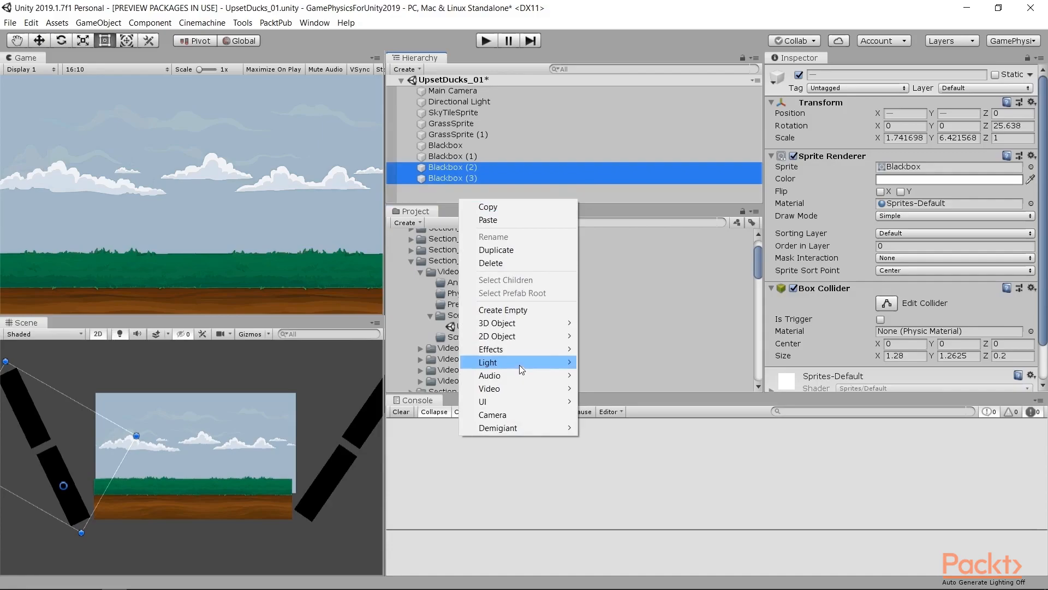
{"action": "left_click", "coordinate": [509, 310]}
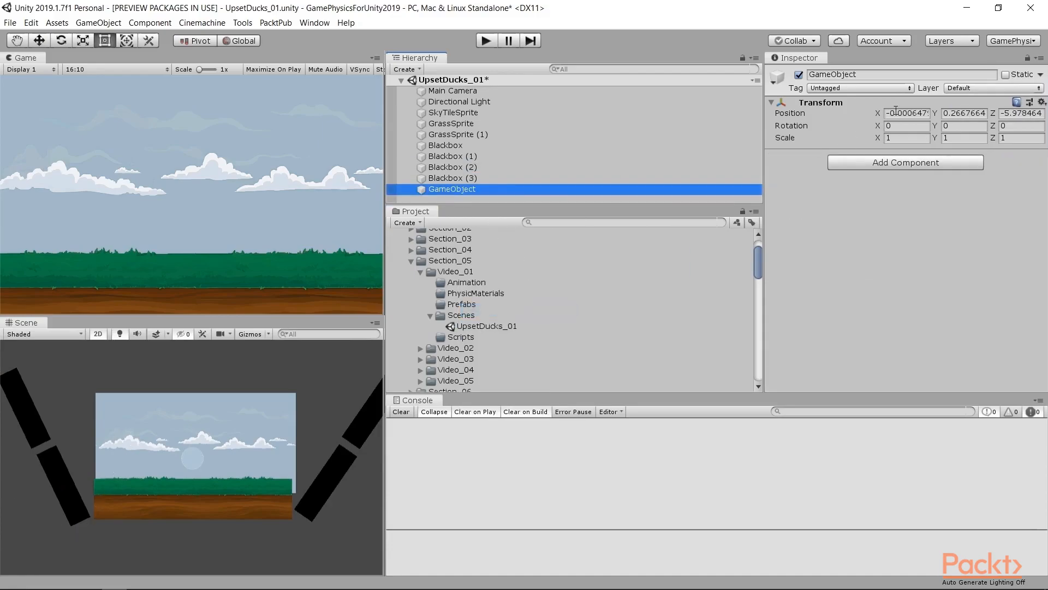
{"action": "left_click", "coordinate": [917, 113]}
{"action": "type", "text": "0"}
{"action": "left_click", "coordinate": [953, 113]}
{"action": "type", "text": "0"}
{"action": "left_click", "coordinate": [1020, 113]}
{"action": "type", "text": "0"}
Rename the new empty game object as Environment.
{"action": "left_click", "coordinate": [478, 189]}
{"action": "left_click", "coordinate": [477, 190]}
{"action": "type", "text": "Environment"}
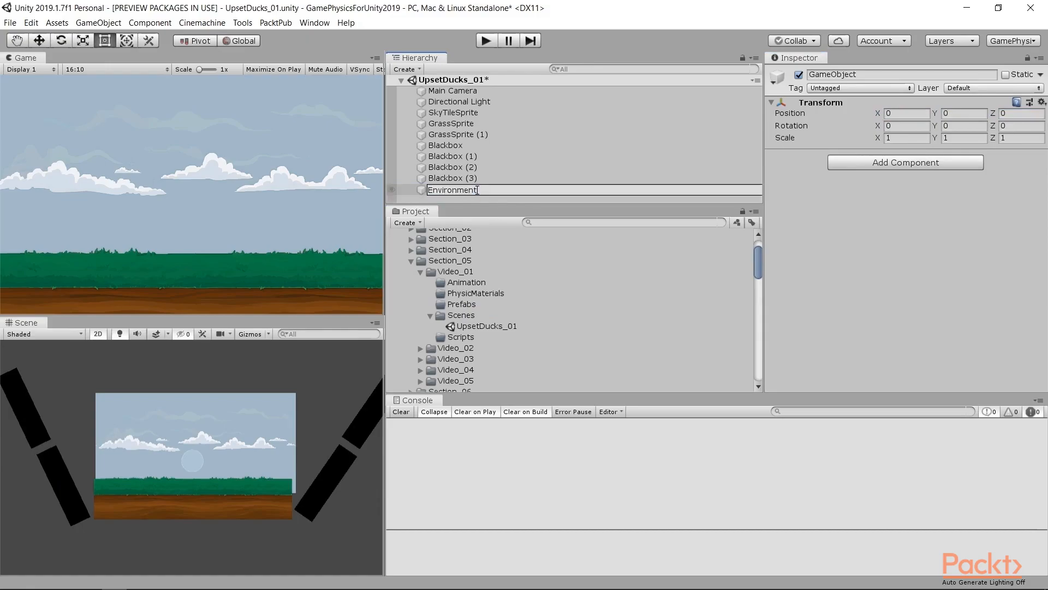
{"action": "key", "text": "Return"}
Parent all objects from Main Camera to Blackbox (3) under Environment and save it as a prefab in the Video_01 Prefabs folder.
{"action": "left_click", "coordinate": [447, 178]}
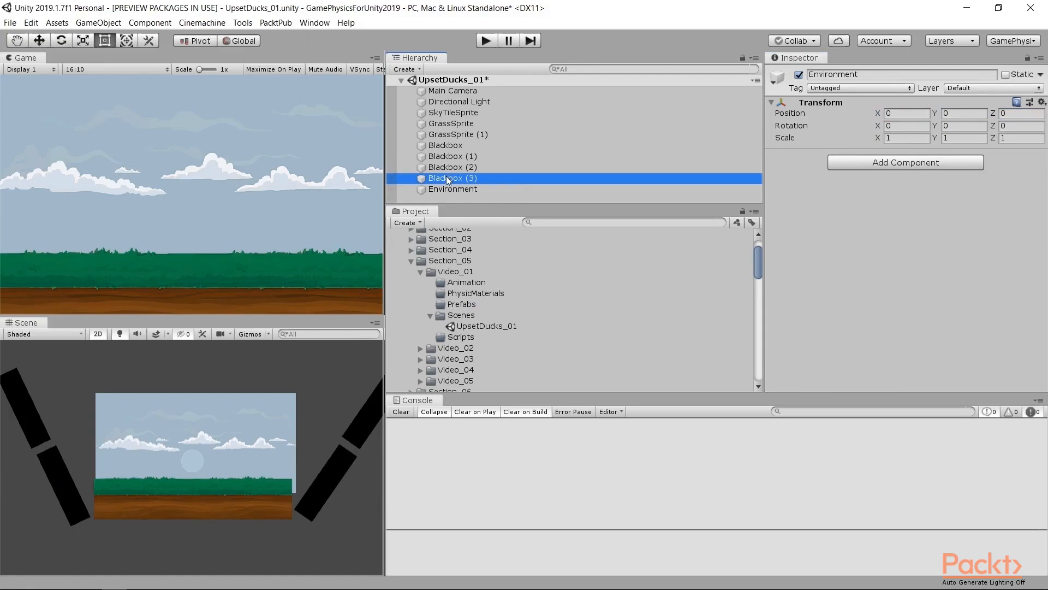
{"action": "left_click", "coordinate": [446, 93], "text": "shift"}
{"action": "left_click_drag", "start_coordinate": [446, 177], "coordinate": [426, 191]}
{"action": "left_click", "coordinate": [411, 92]}
{"action": "left_click_drag", "start_coordinate": [441, 91], "coordinate": [463, 326]}
Create an empty root-level game object at position 0, 0, 0 and name it WorldItems.
{"action": "left_click", "coordinate": [473, 117]}
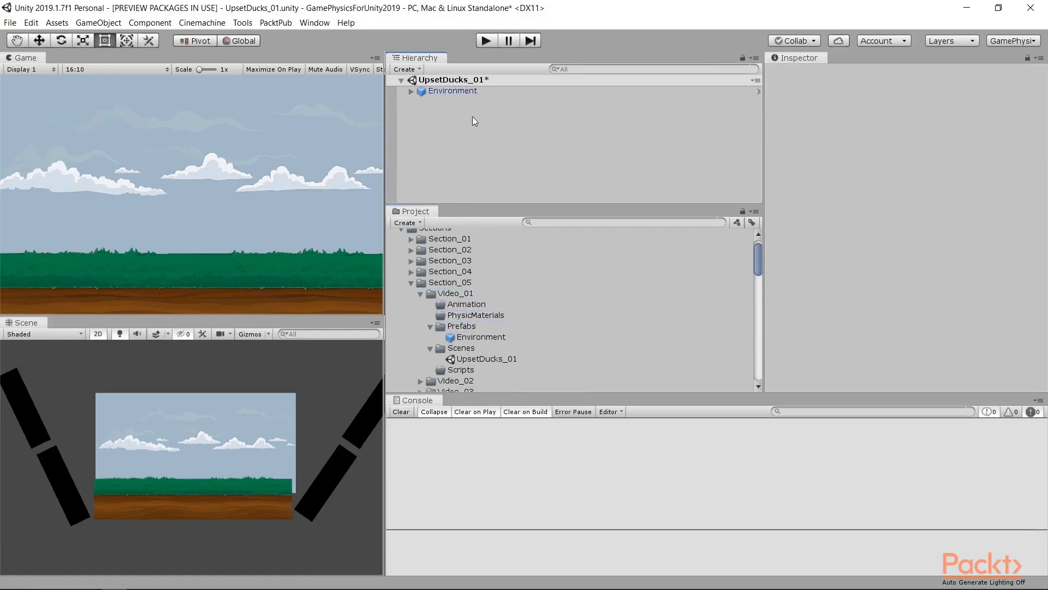
{"action": "right_click", "coordinate": [442, 115]}
{"action": "left_click", "coordinate": [491, 223]}
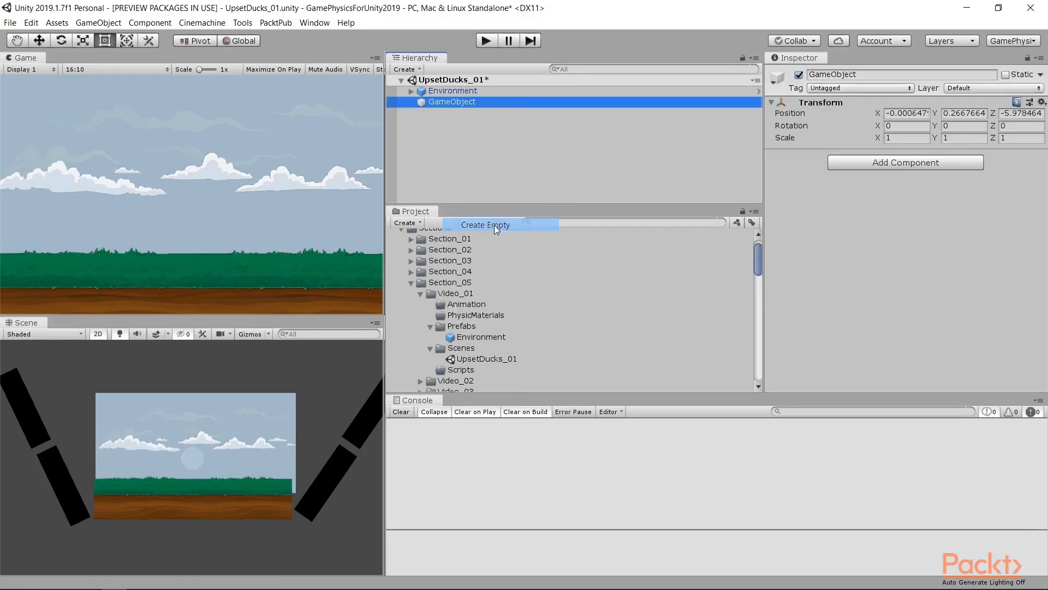
{"action": "left_click", "coordinate": [907, 113]}
{"action": "type", "text": "0"}
{"action": "left_click", "coordinate": [959, 113]}
{"action": "type", "text": "0"}
{"action": "left_click", "coordinate": [1017, 113]}
{"action": "type", "text": "0"}
{"action": "left_click", "coordinate": [484, 103]}
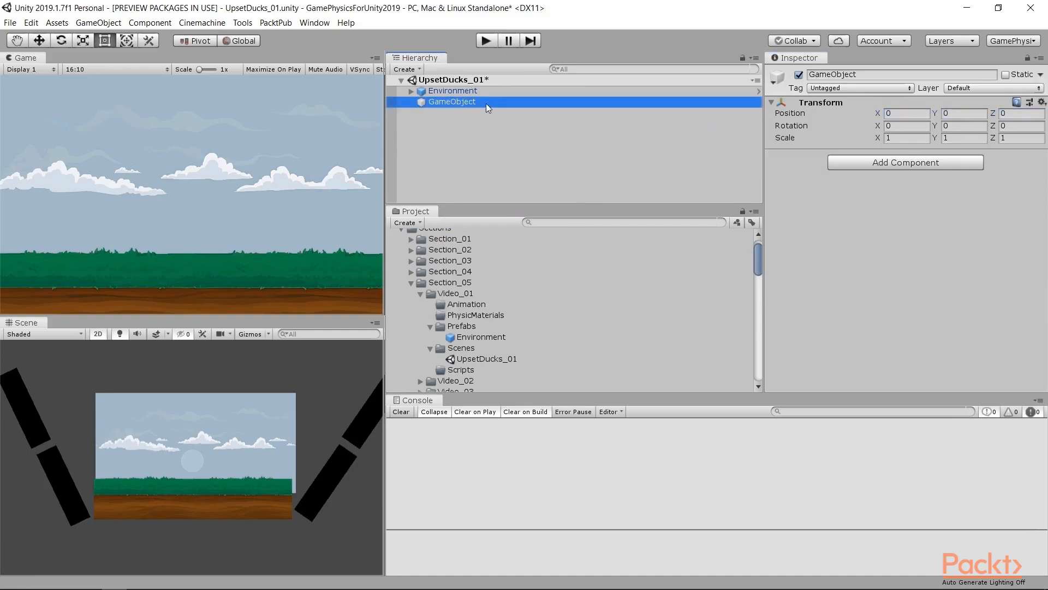
{"action": "type", "text": "WorldItems"}
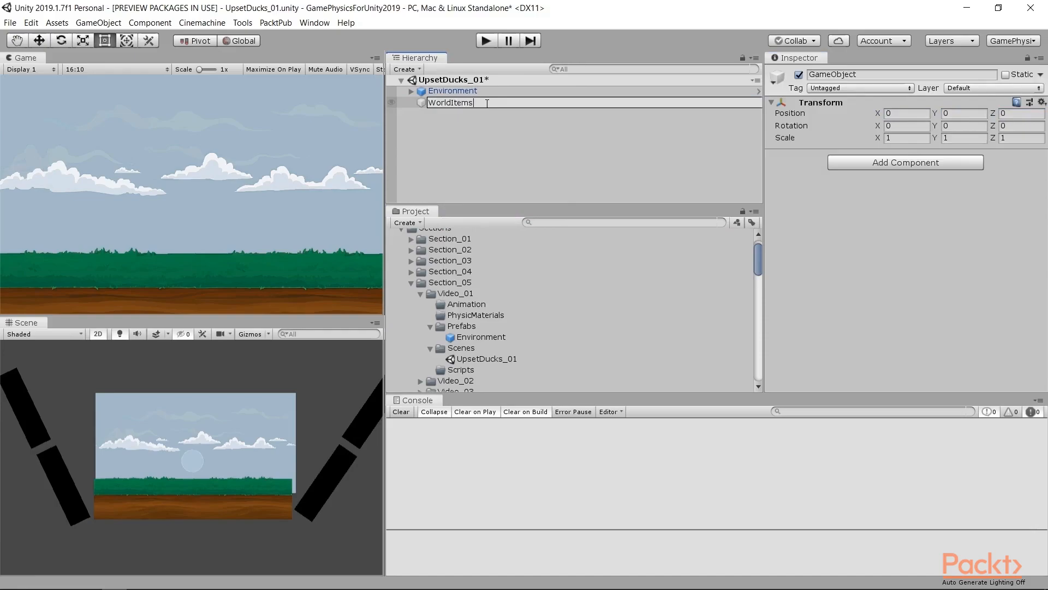
{"action": "key", "text": "Return"}
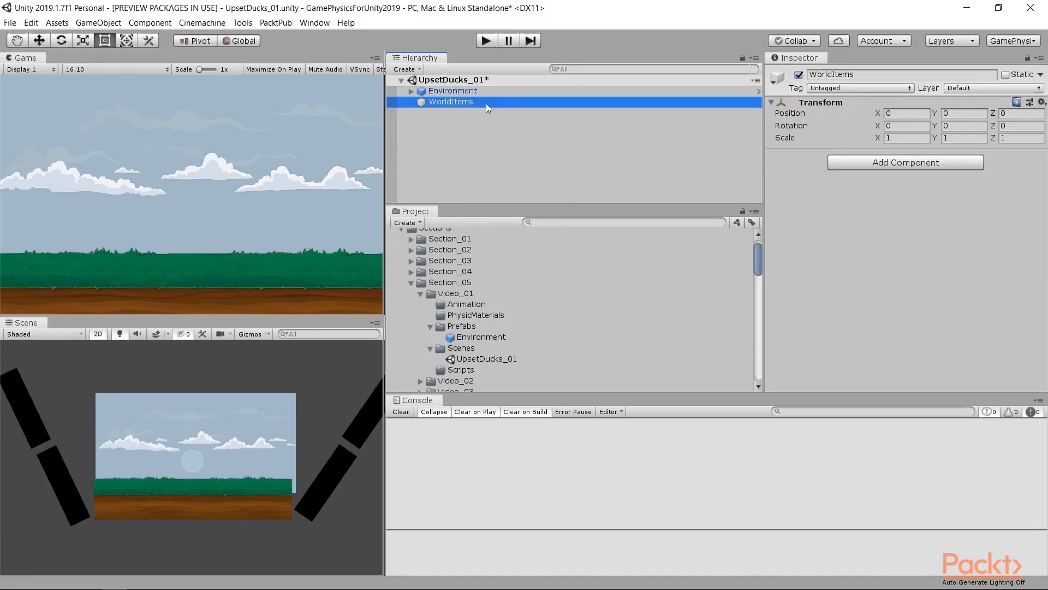